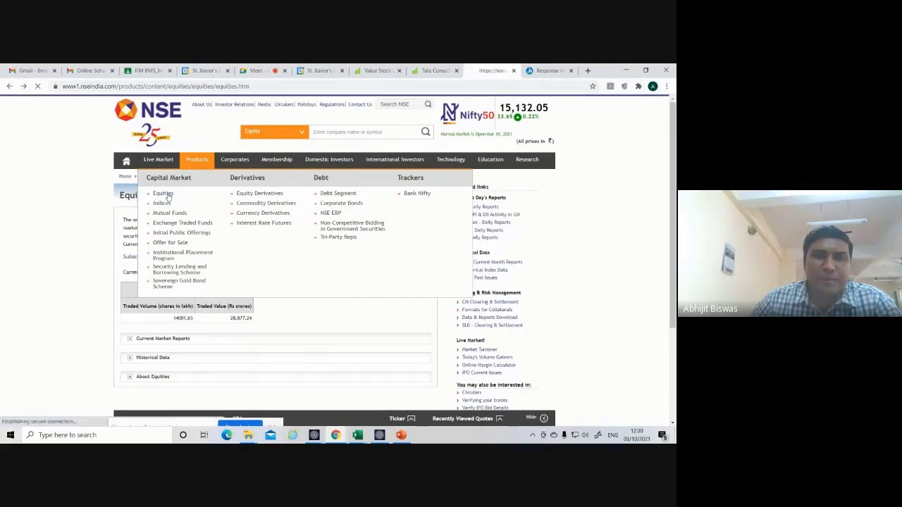
Open the search for security-wise price/volume archives from the historical data section of the Equities page
scroll(168, 212, down, 1)
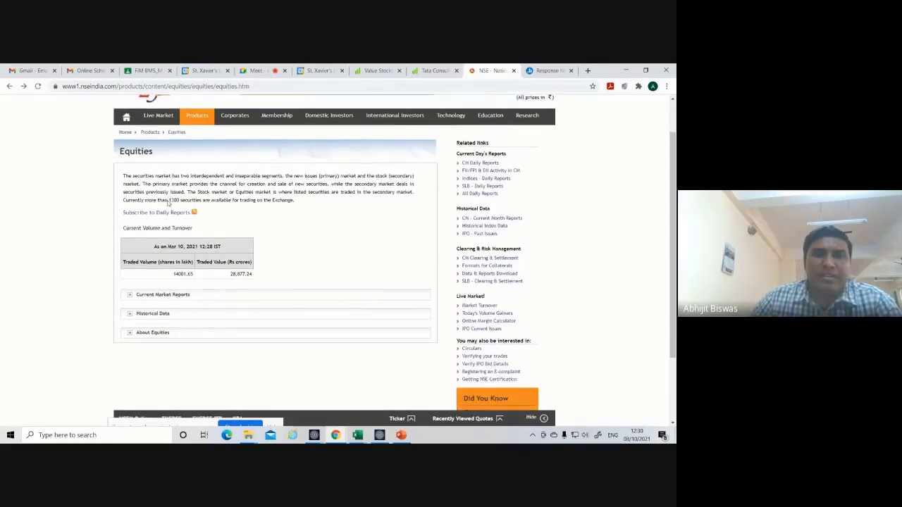
click(161, 317)
scroll(155, 303, down, 3)
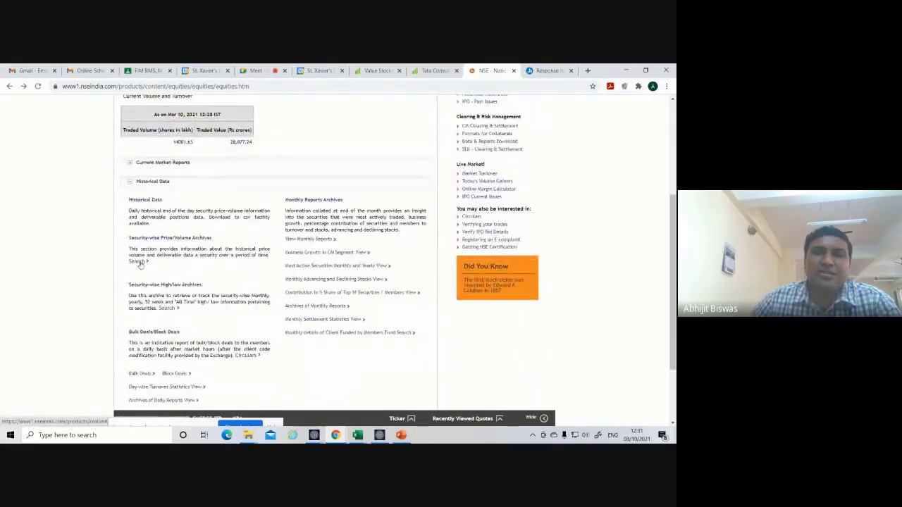
click(139, 261)
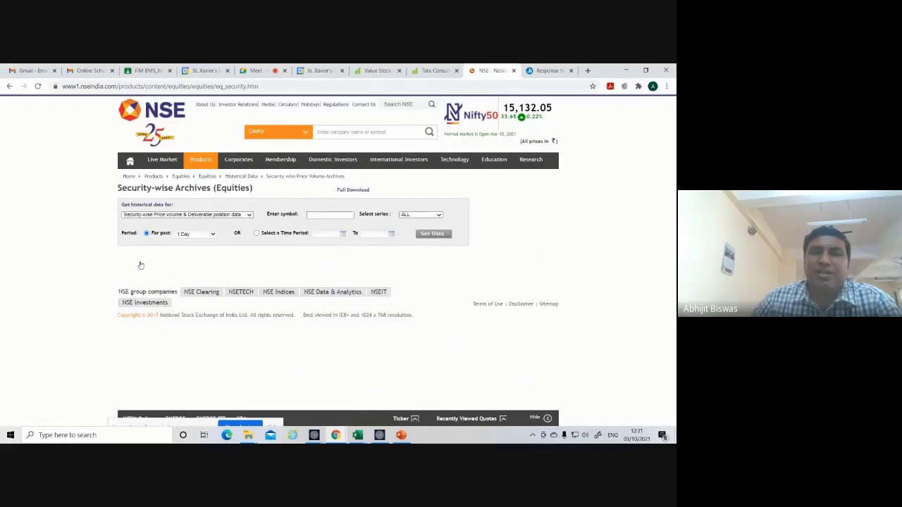
Retrieve the security-wise price volume data for symbol INFY over the period 10-03-2020 to 09-03-2021
click(314, 215)
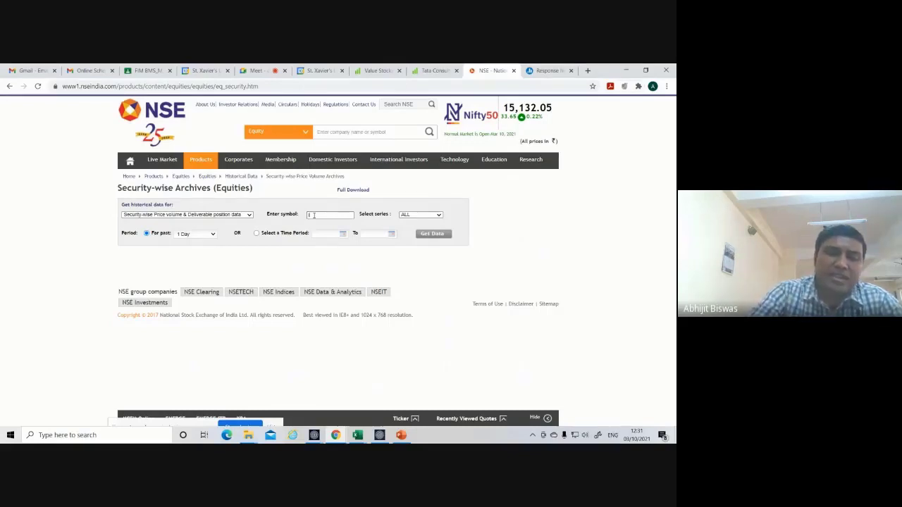
text(INFY)
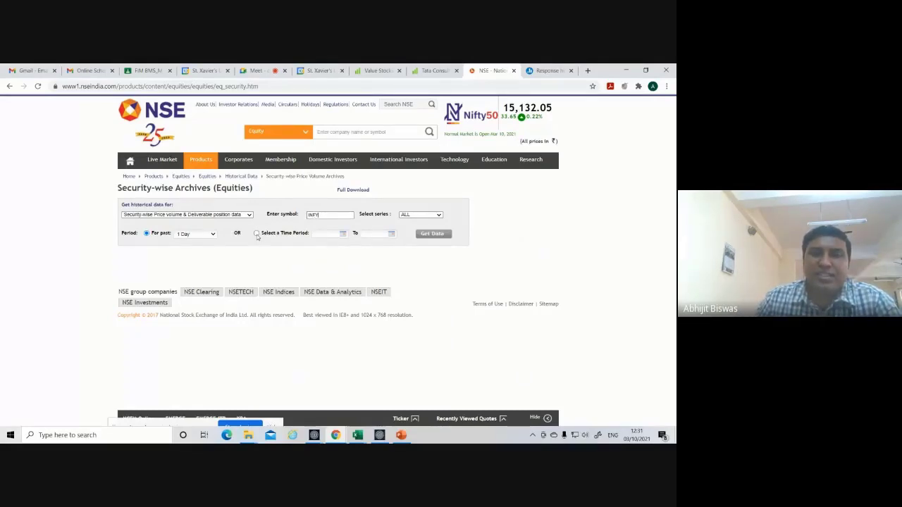
click(256, 235)
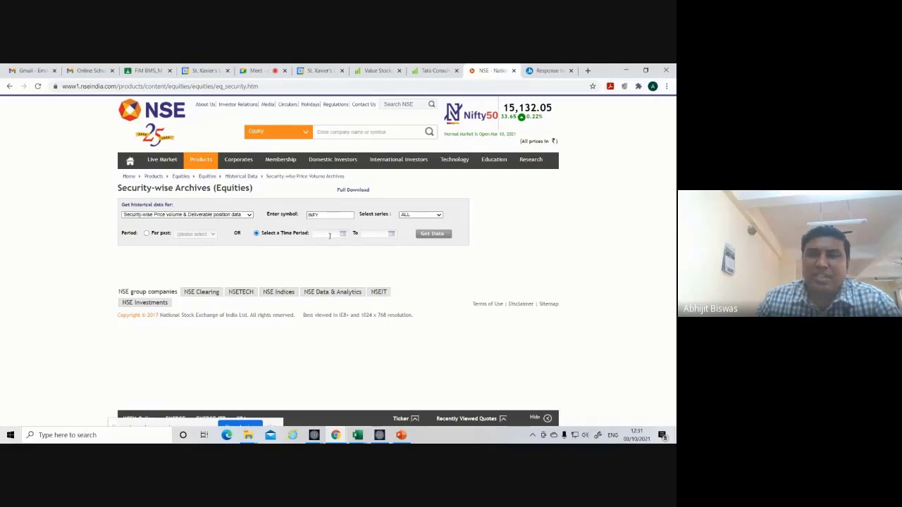
click(327, 235)
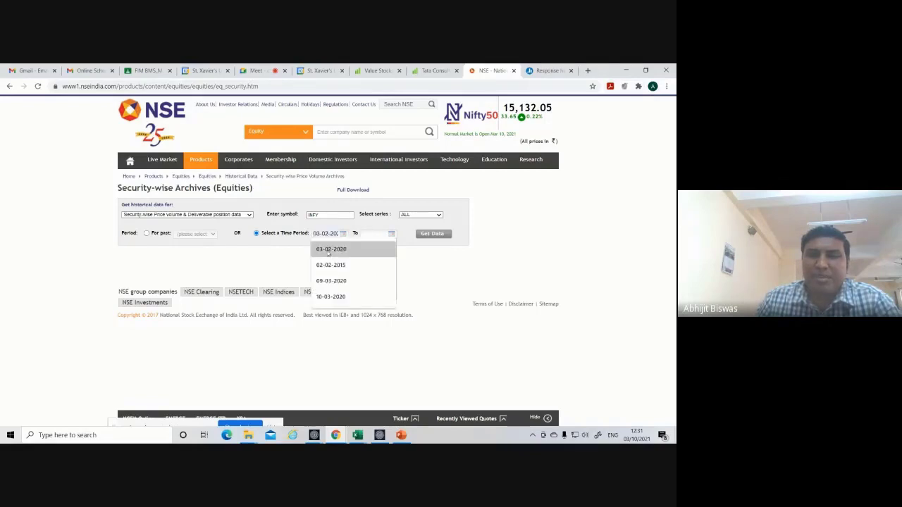
click(326, 297)
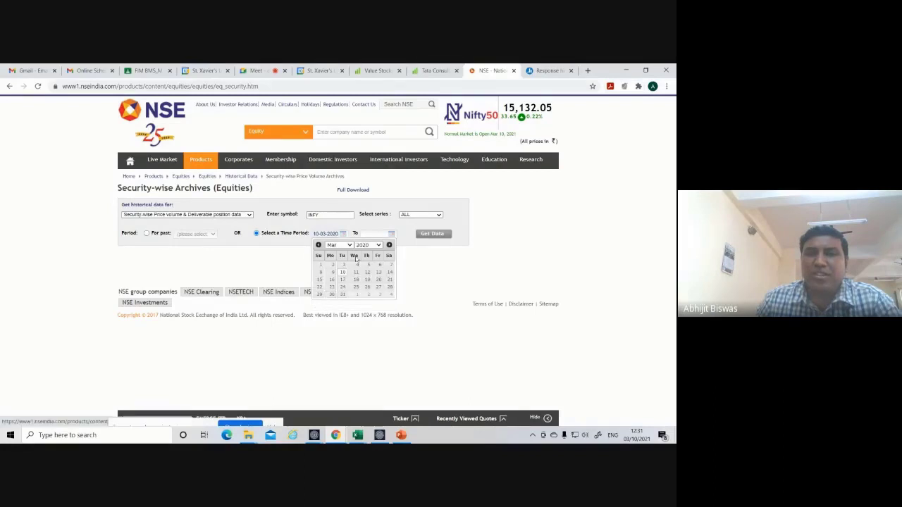
click(374, 234)
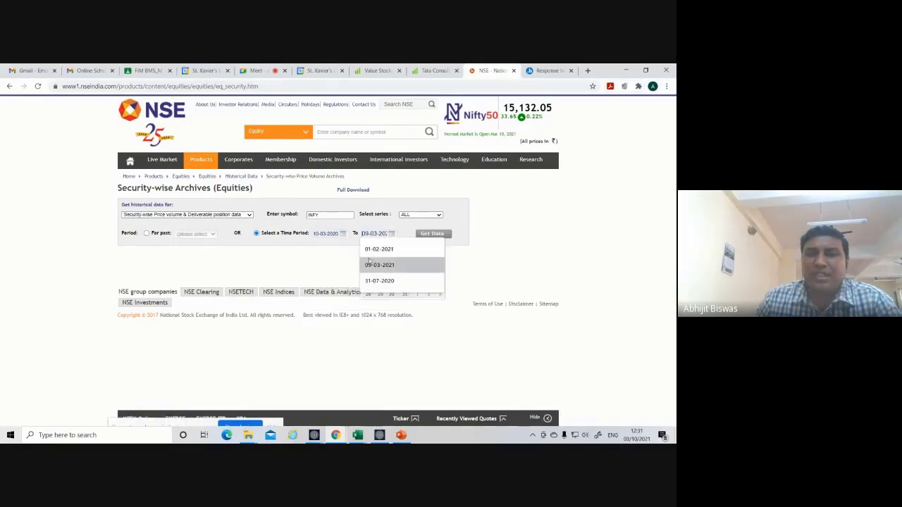
click(369, 264)
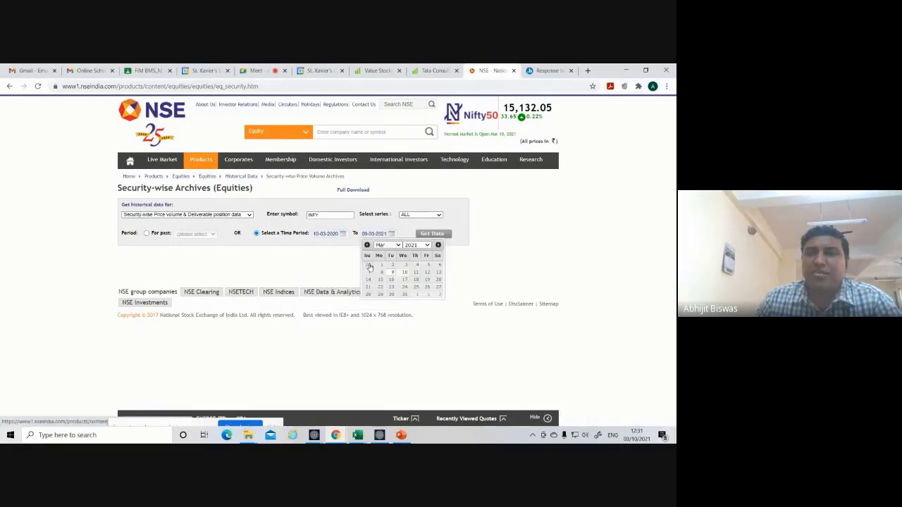
click(326, 261)
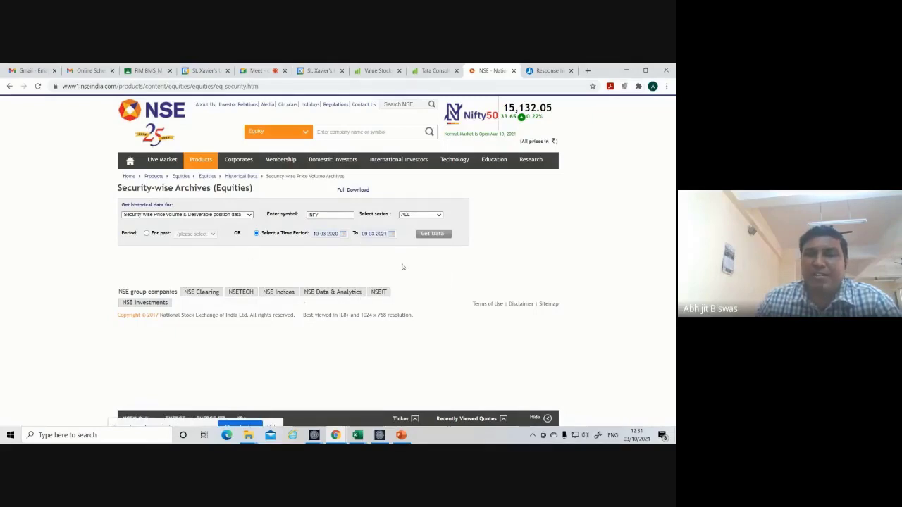
click(432, 234)
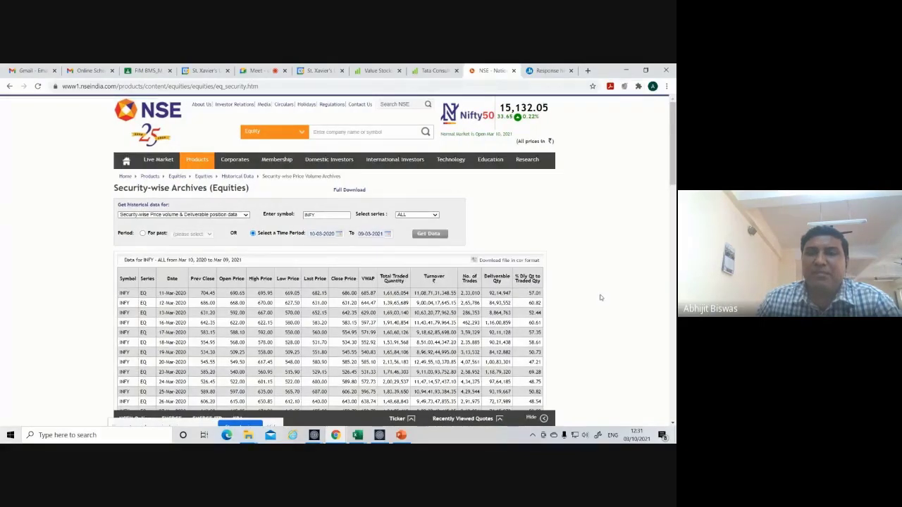
Download the retrieved INFY data in csv format and open the file in Excel
scroll(599, 298, down, 3)
scroll(599, 298, up, 3)
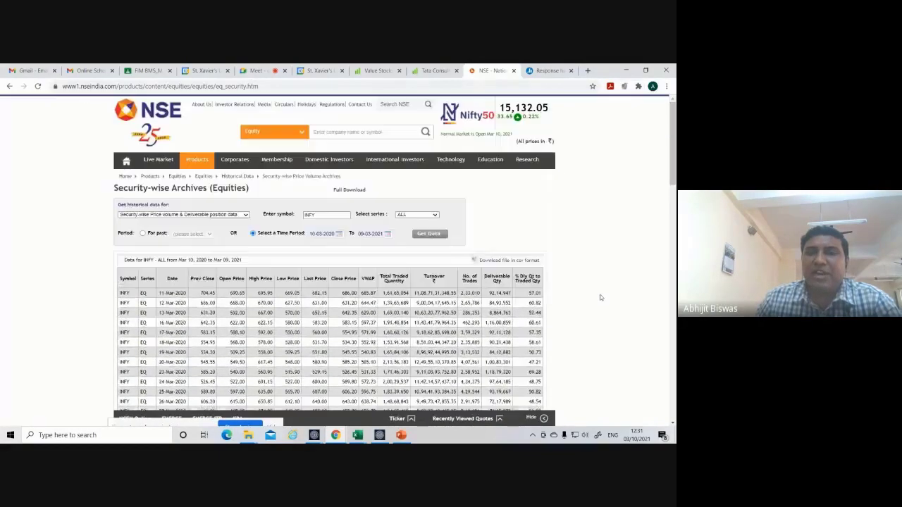
click(517, 262)
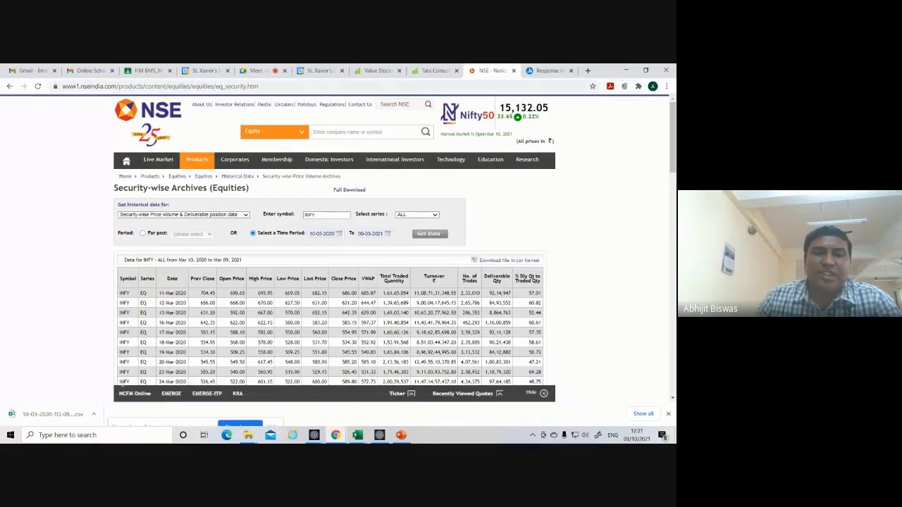
click(39, 416)
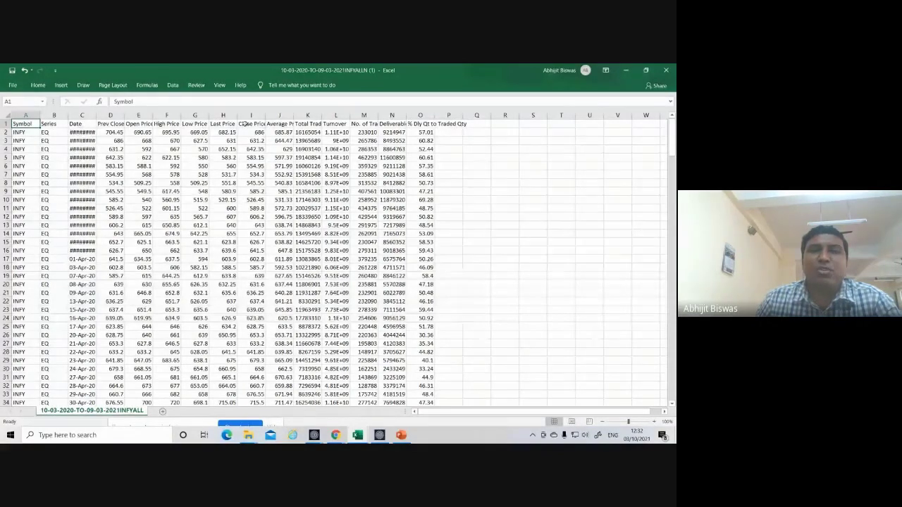
Delete the Symbol and Series columns from the sheet
click(33, 115)
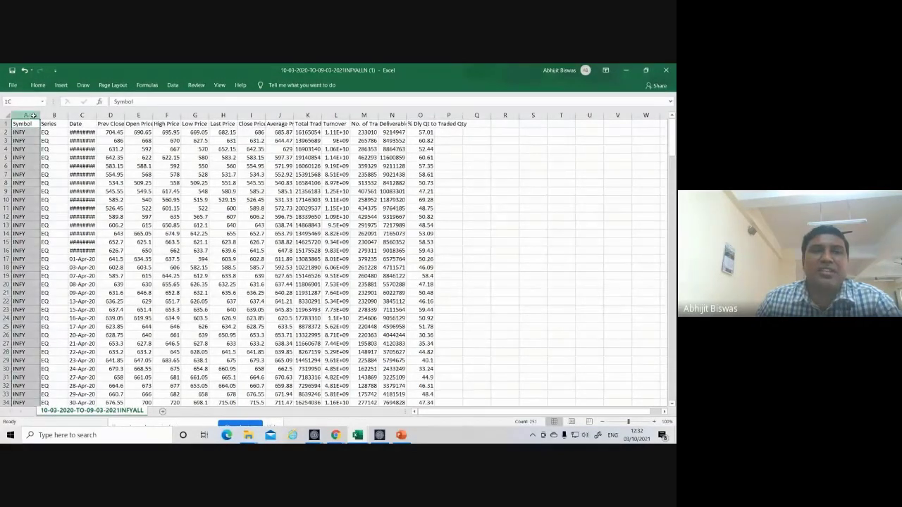
drag(33, 116, 54, 115)
right_click(53, 115)
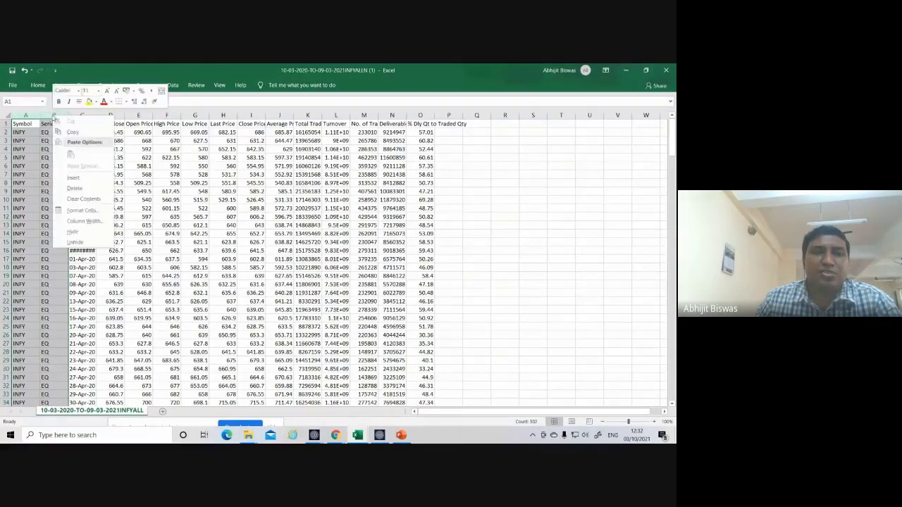
click(82, 190)
Delete the columns from Prev Close through Last Price, between Date and Close Price
click(52, 115)
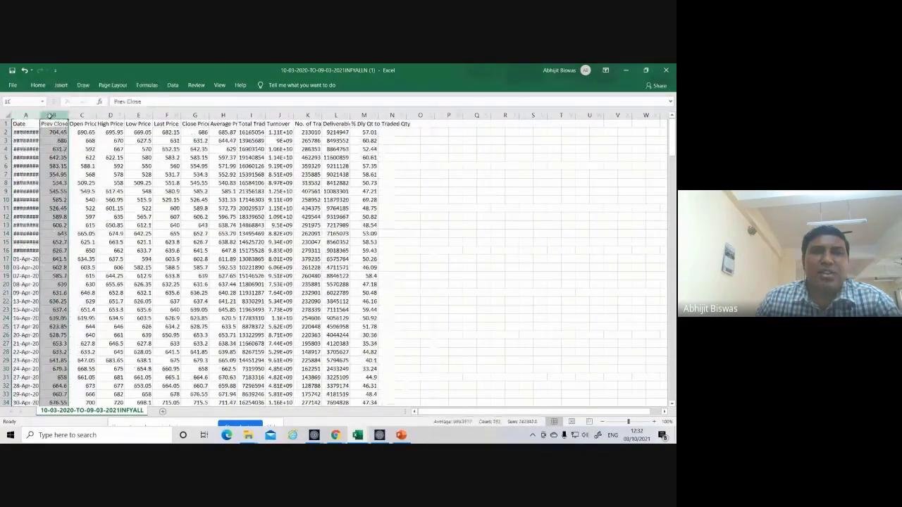
drag(53, 115, 165, 115)
right_click(165, 114)
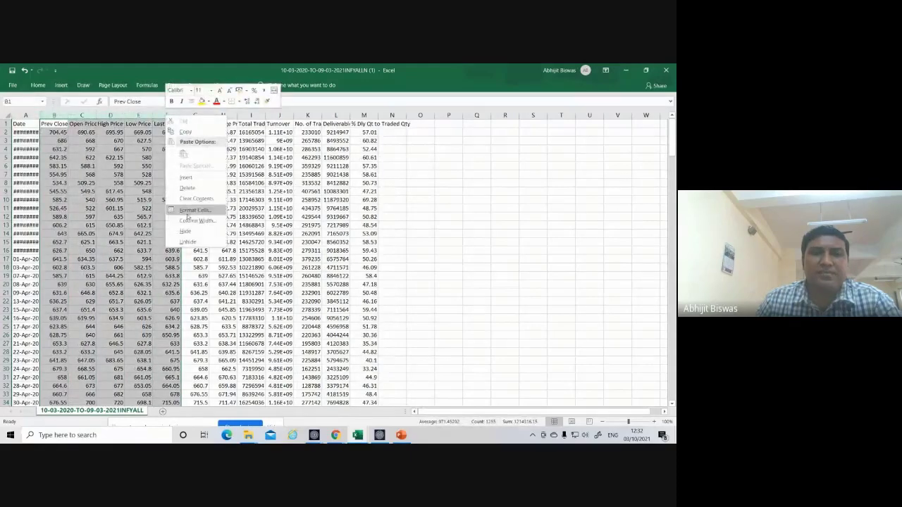
click(187, 187)
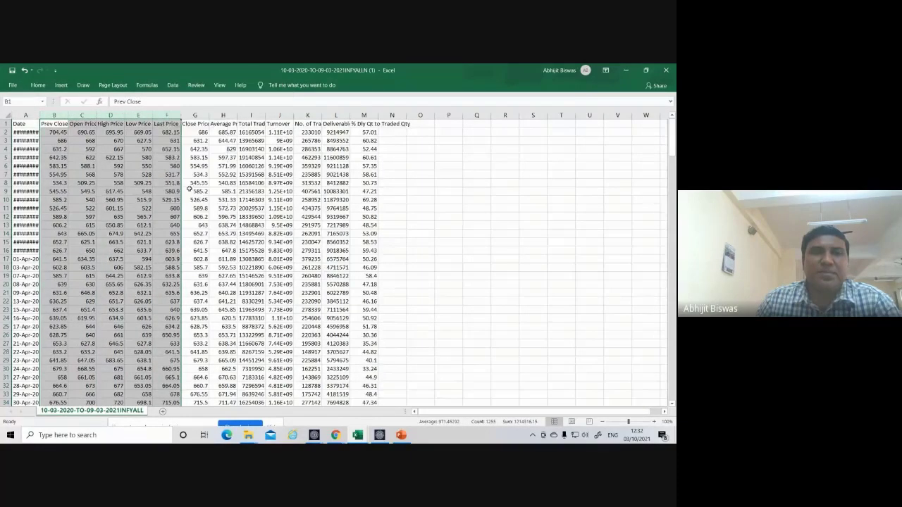
Delete all columns after Close Price, from Average Price onward, and widen the Date and Close Price columns to fit their contents
drag(81, 115, 244, 118)
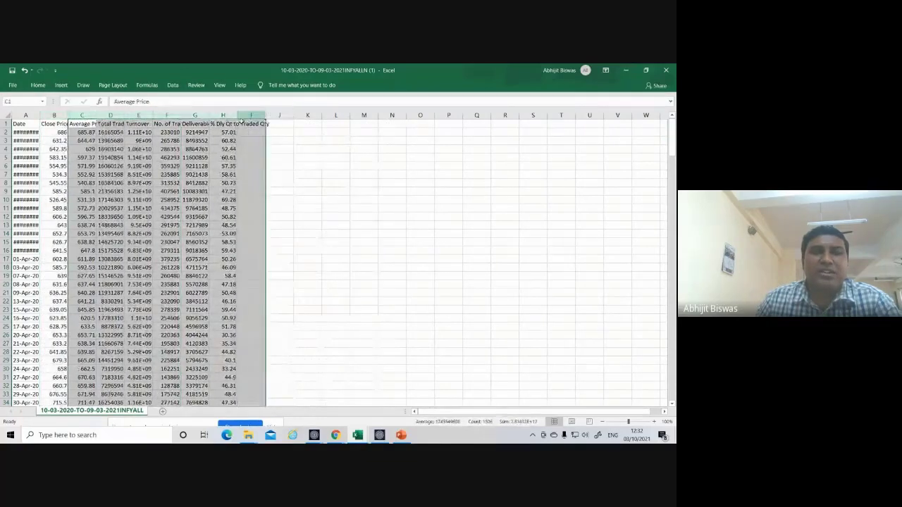
right_click(114, 121)
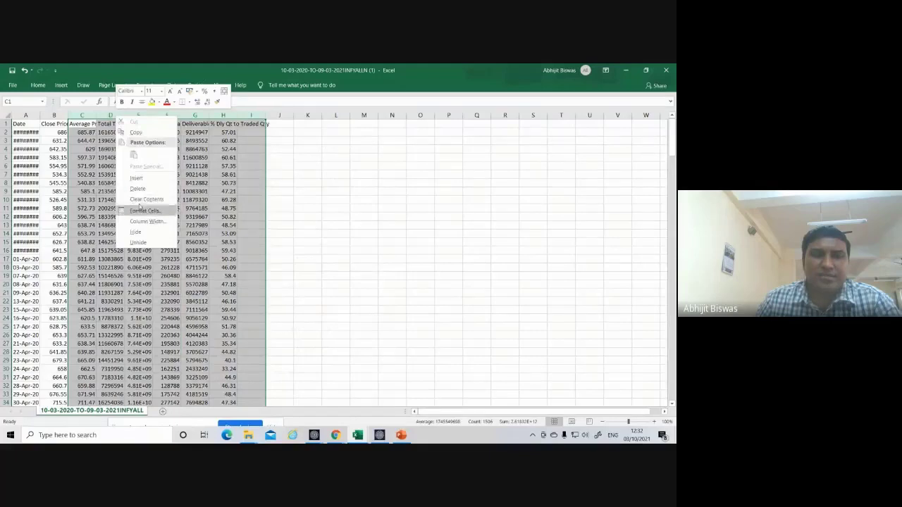
click(138, 188)
click(279, 207)
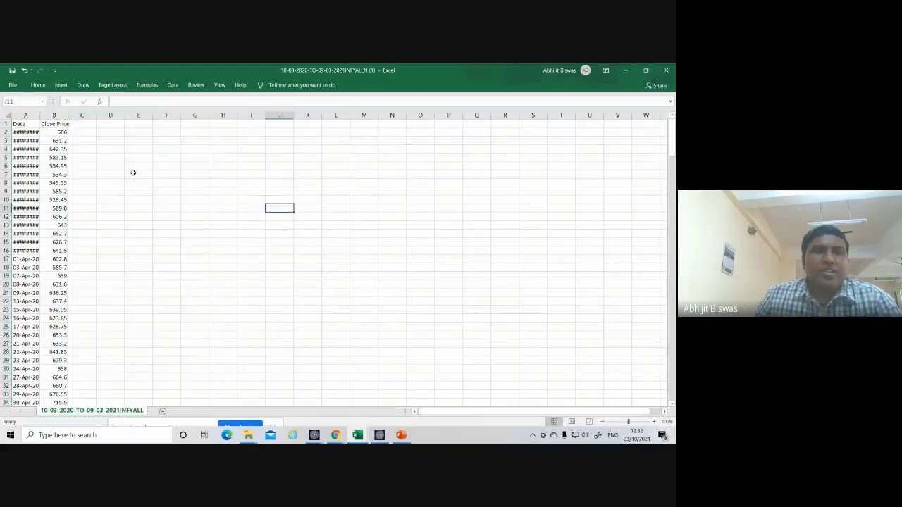
double_click(41, 117)
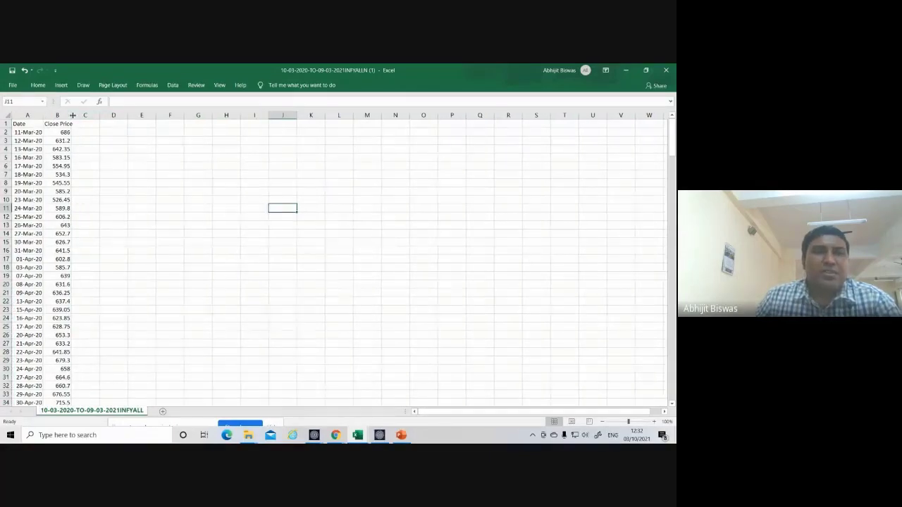
drag(70, 114, 72, 113)
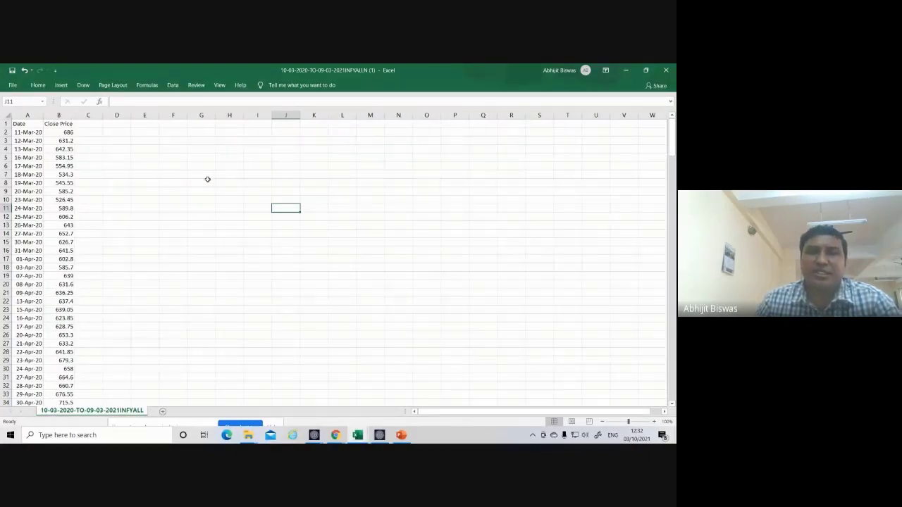
Add the header "Return" in cell C1, beside Close Price
click(90, 123)
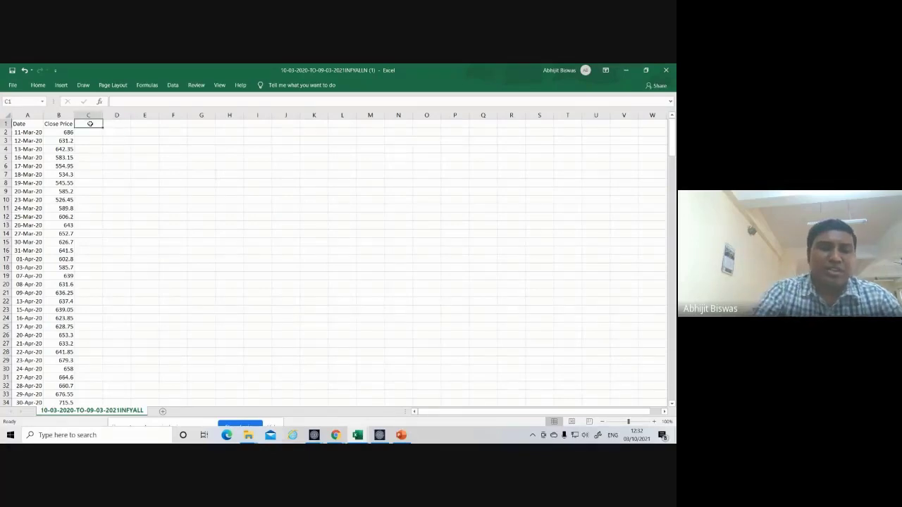
text(Ret)
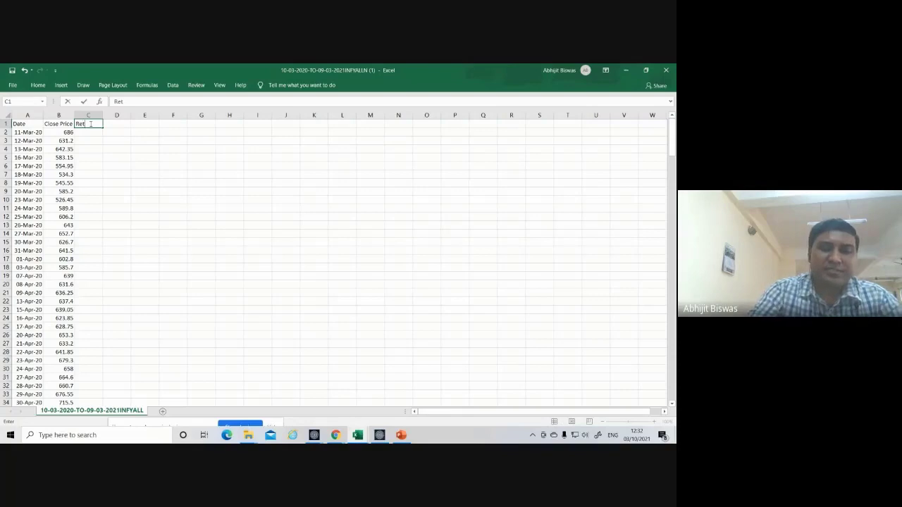
text(urn)
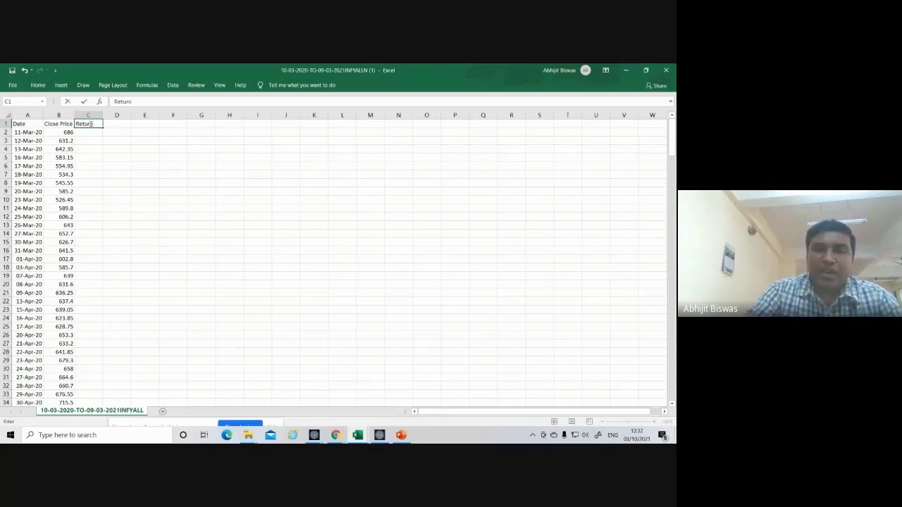
key(Return)
key(Return)
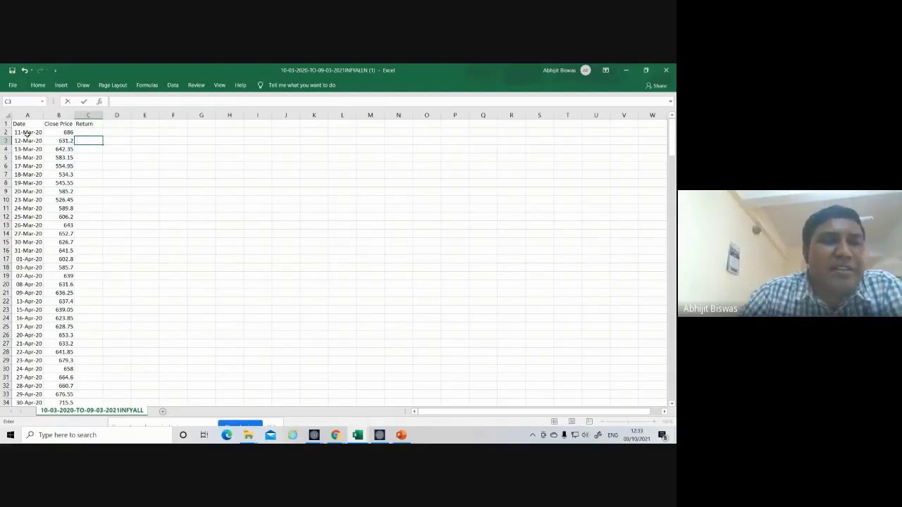
Calculate the first daily return in cell C3 with the formula =(B3-B2)/B2
click(71, 132)
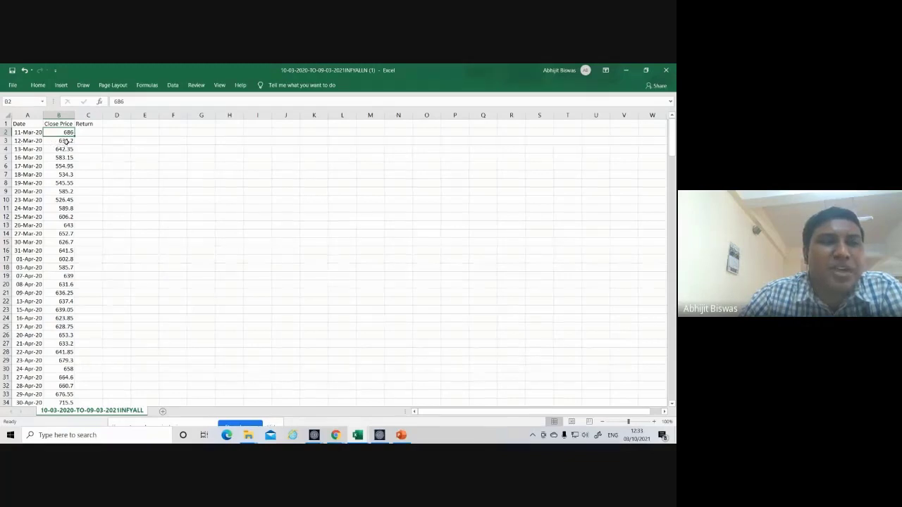
click(65, 142)
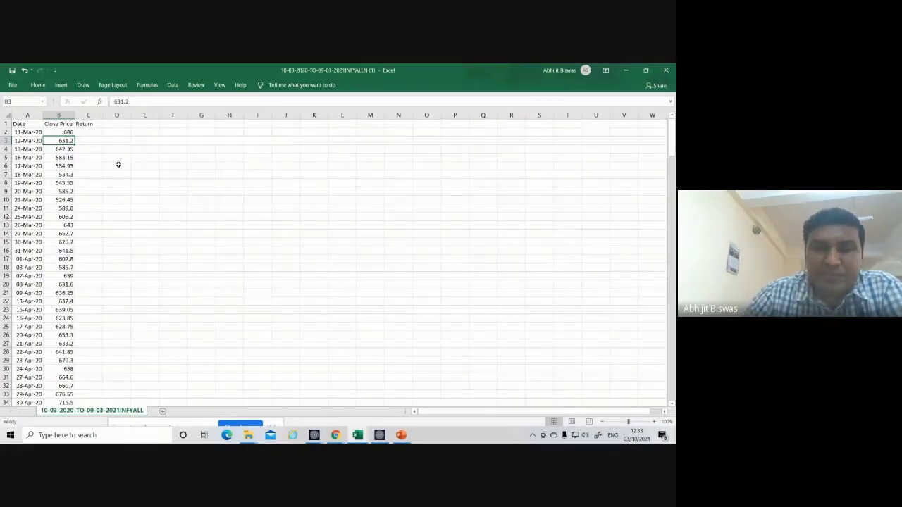
key(Right)
text(=)
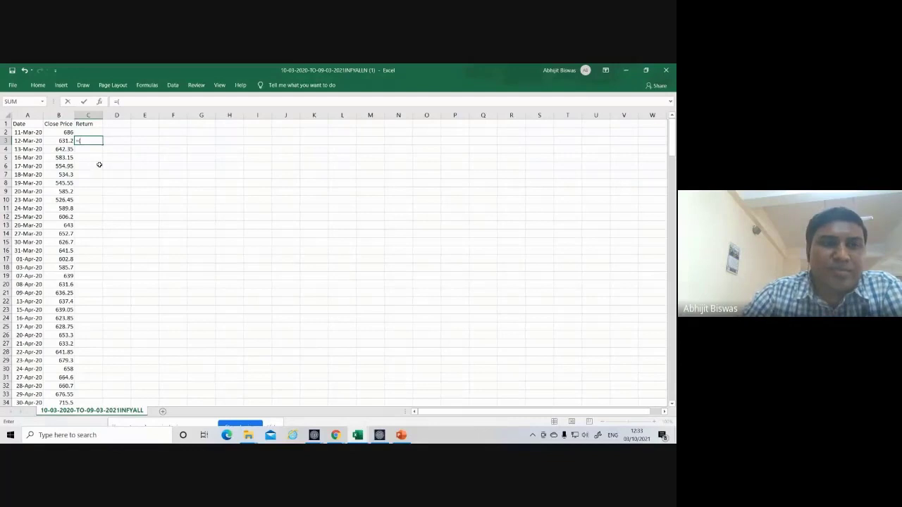
click(61, 140)
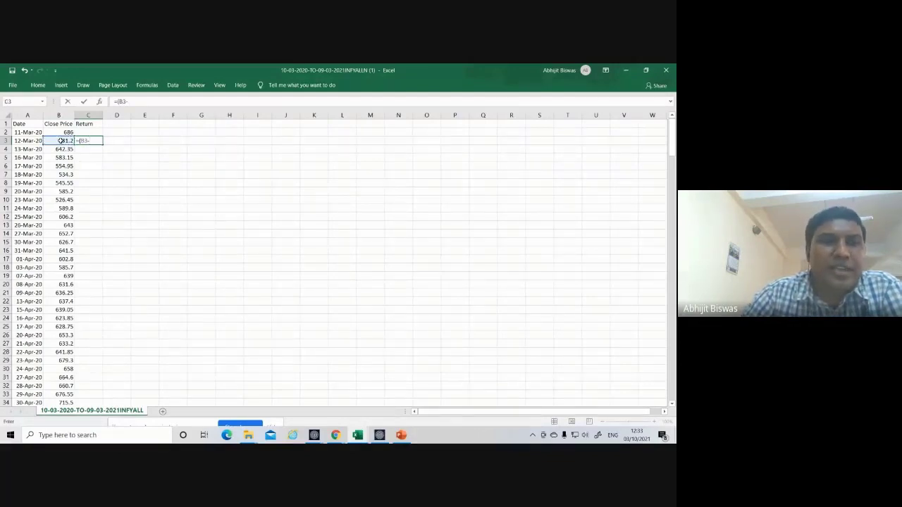
click(61, 132)
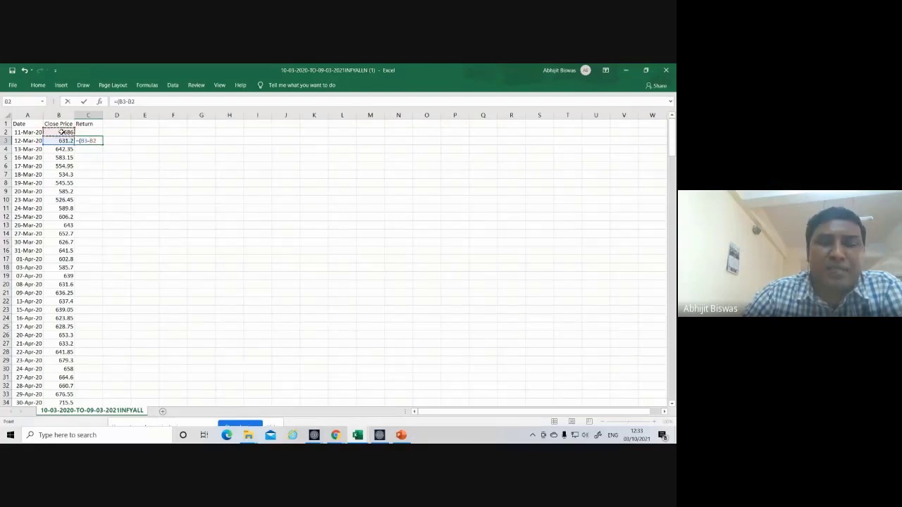
text())
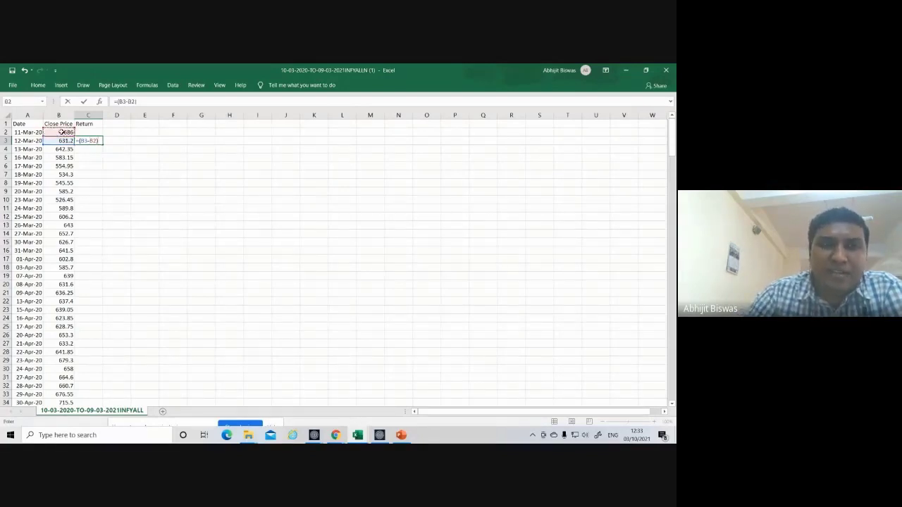
text(/)
click(61, 132)
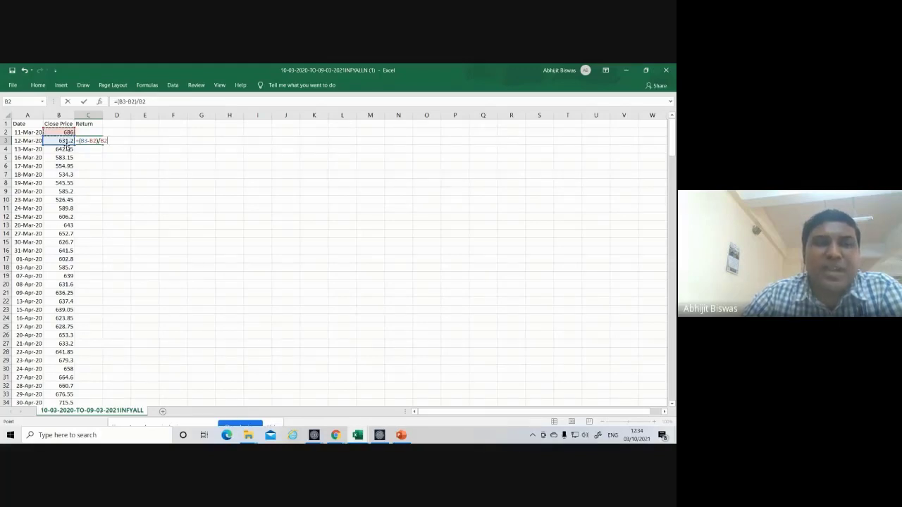
key(Return)
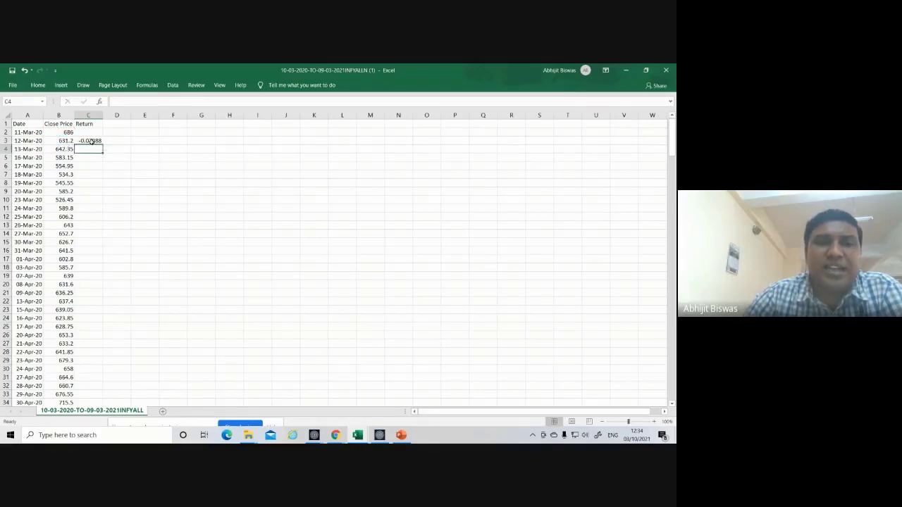
Fill the return formula from C3 down the Return column to the last dated row
click(91, 141)
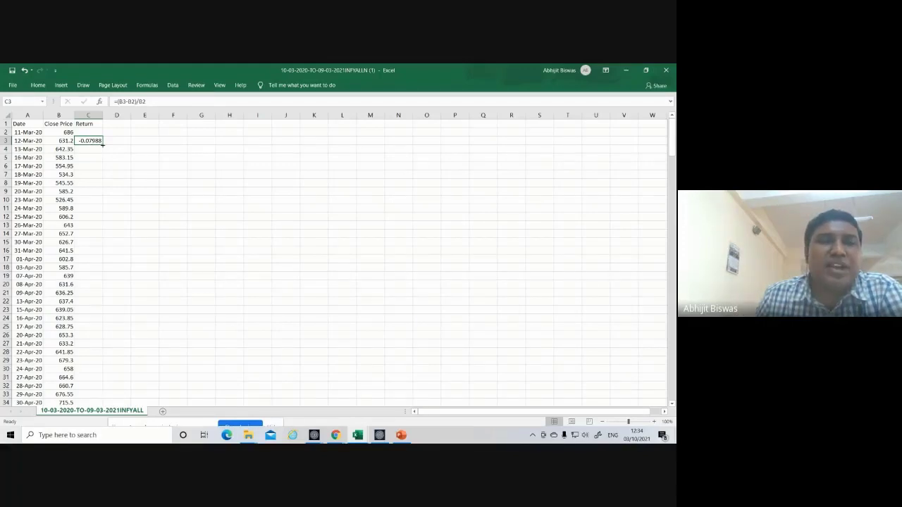
double_click(102, 144)
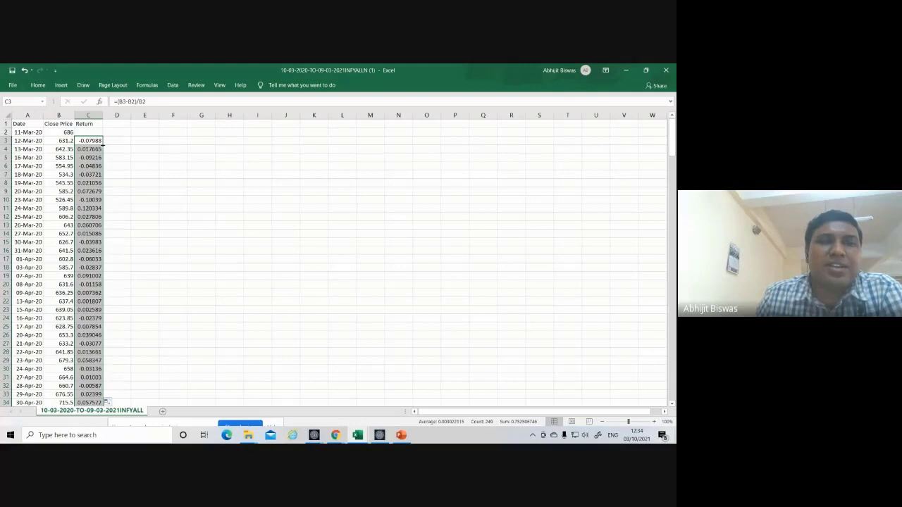
click(155, 155)
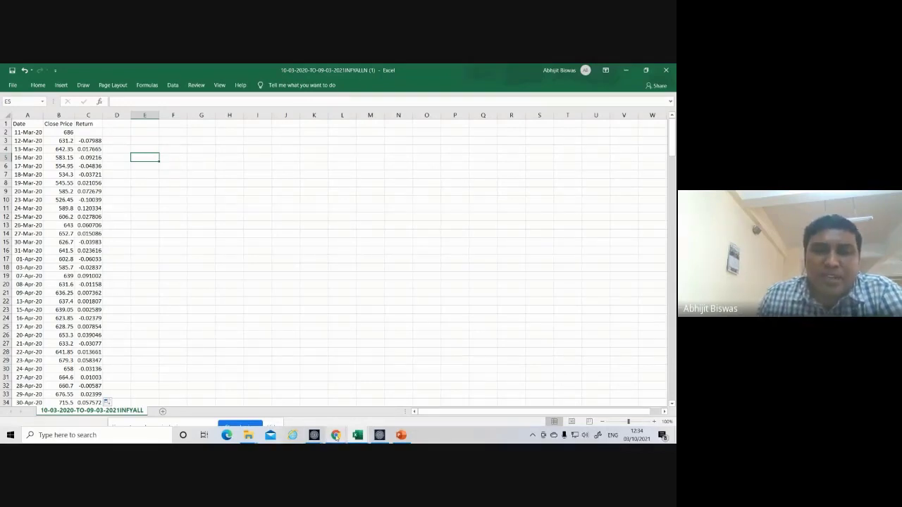
Switch to the NSE website in Chrome and open the Historical Index Data search page for indices
mouse_move(335, 436)
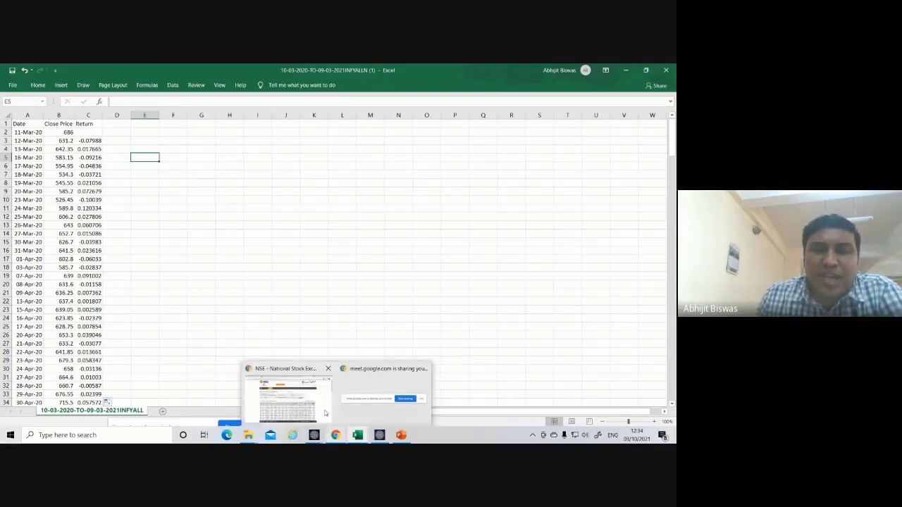
click(289, 395)
mouse_move(189, 162)
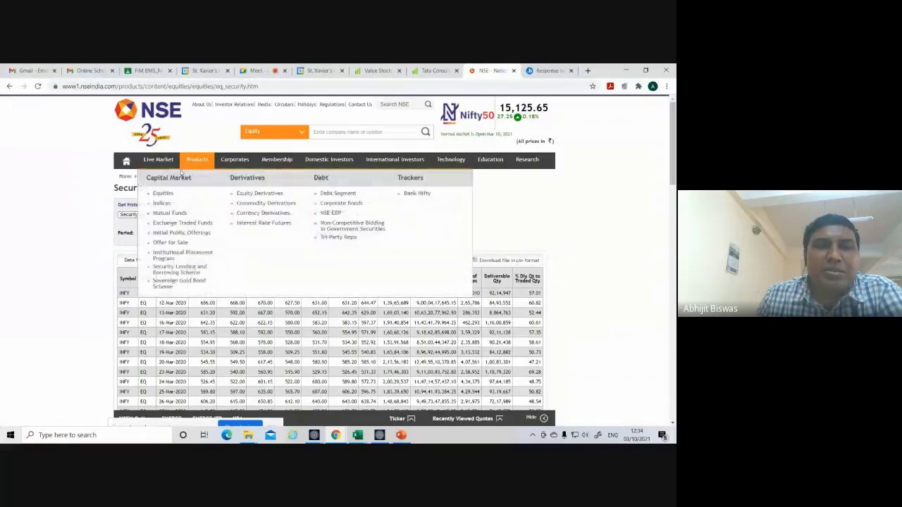
click(161, 204)
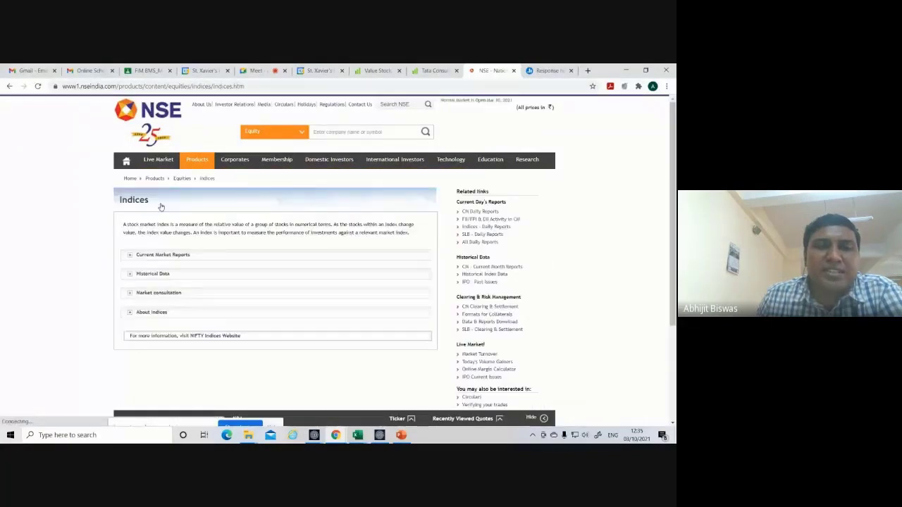
click(157, 276)
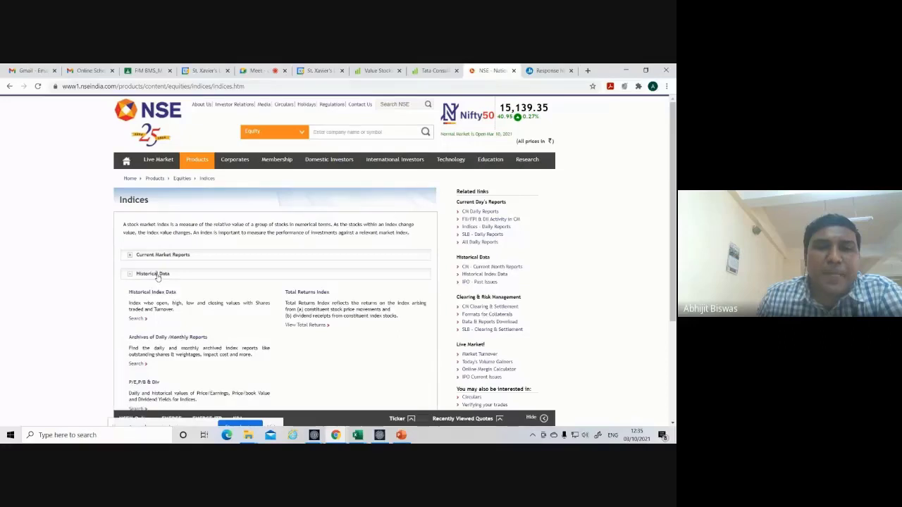
scroll(157, 277, down, 1)
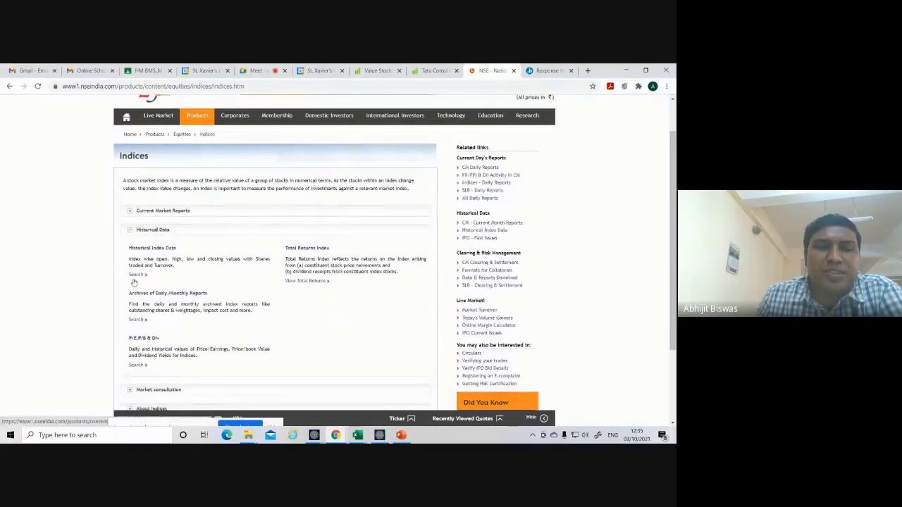
click(138, 274)
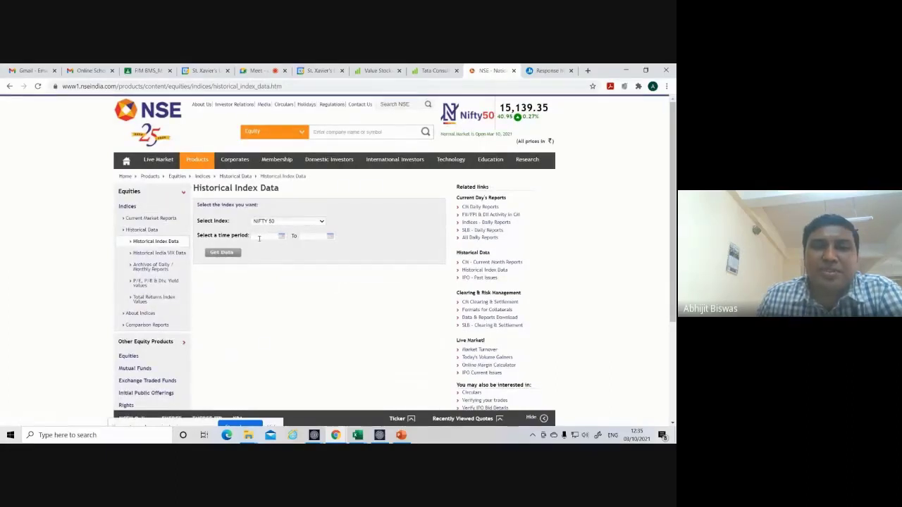
Retrieve the NIFTY 50 historical index data for the period 10-03-2020 to 09-03-2021
click(257, 237)
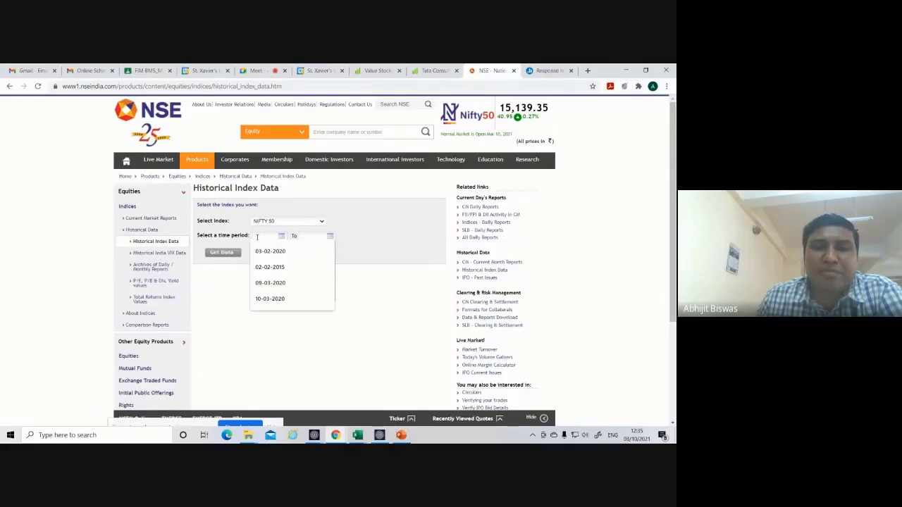
click(270, 298)
click(308, 237)
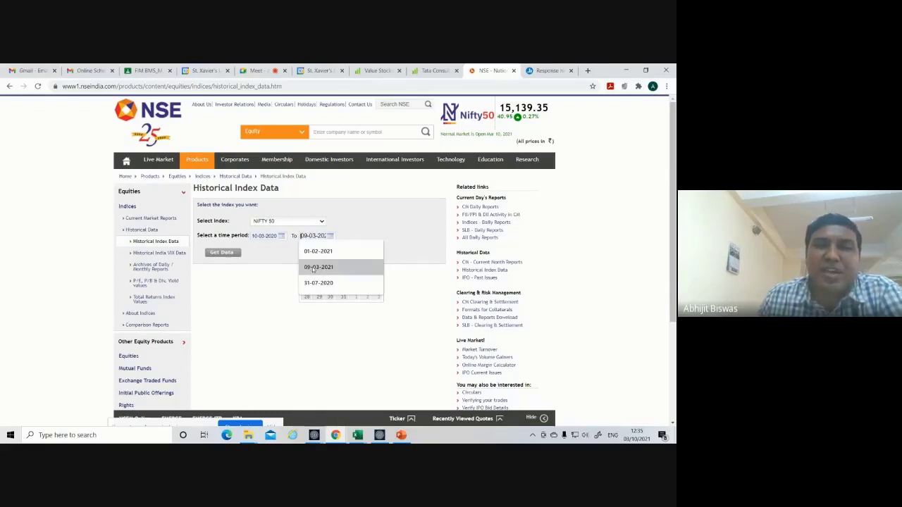
click(313, 268)
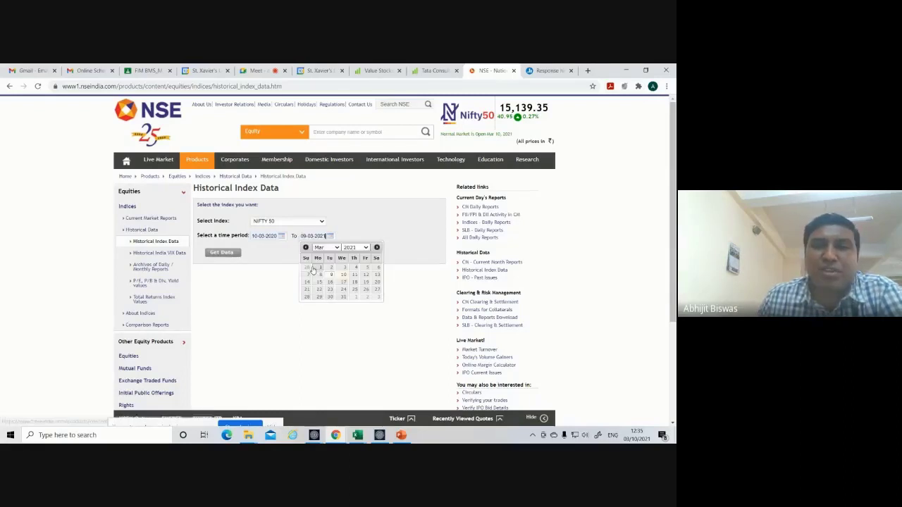
click(267, 284)
click(222, 254)
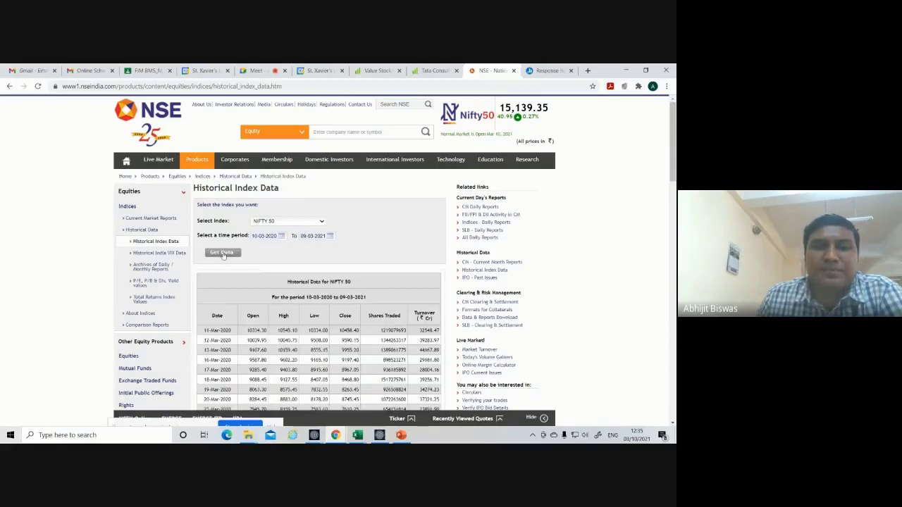
Download the NIFTY 50 historical data as a CSV file and open it in Excel
scroll(234, 270, down, 1)
scroll(234, 270, down, 4)
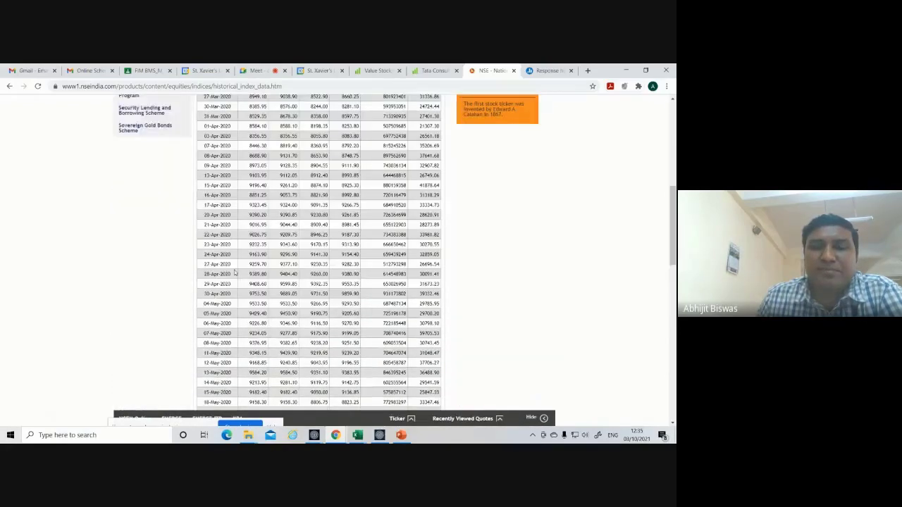
scroll(234, 270, down, 10)
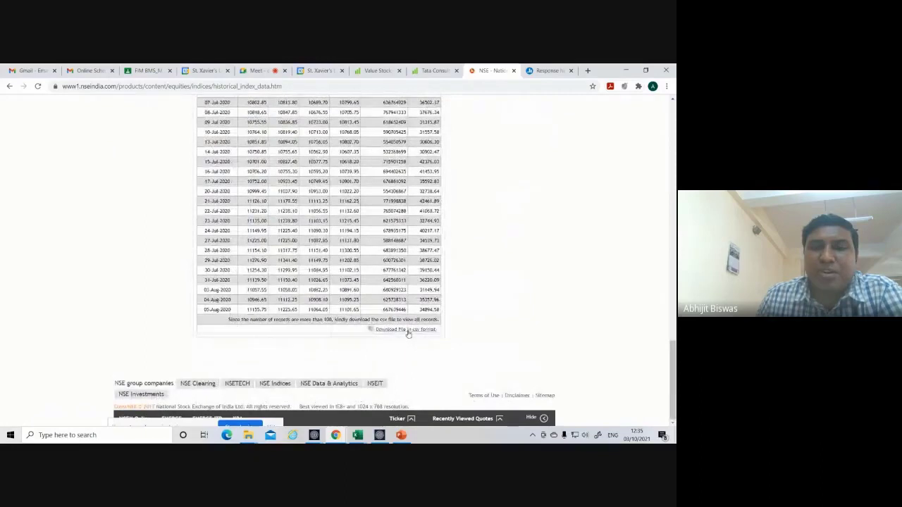
click(407, 331)
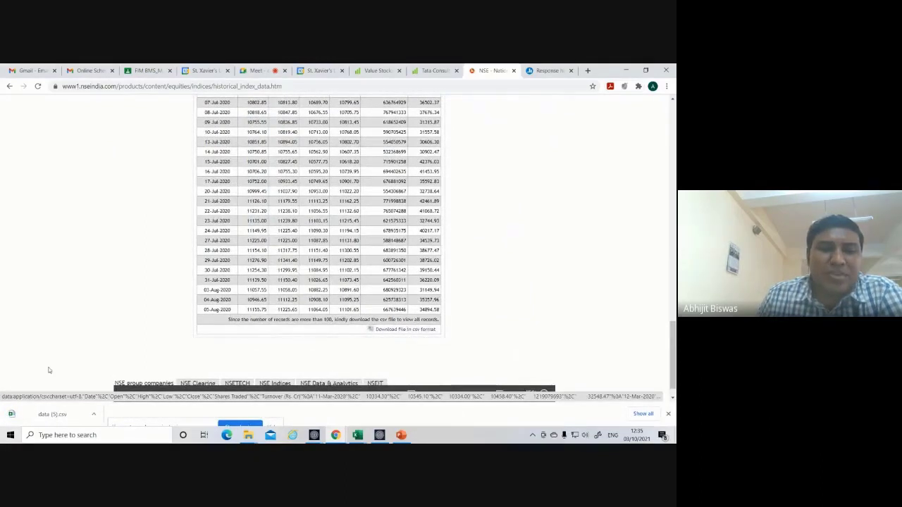
click(49, 415)
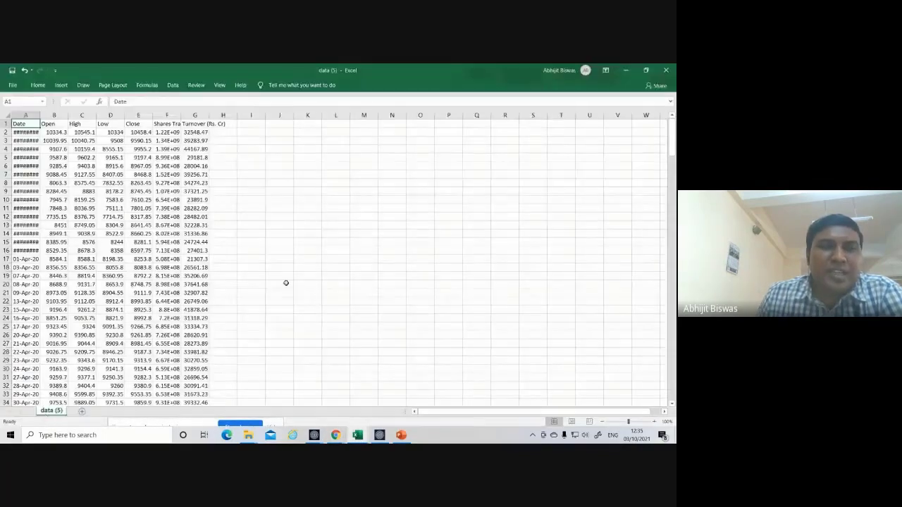
Widen the Date column to fit its contents and delete the Open, High and Low columns
drag(39, 114, 117, 116)
double_click(40, 114)
right_click(117, 117)
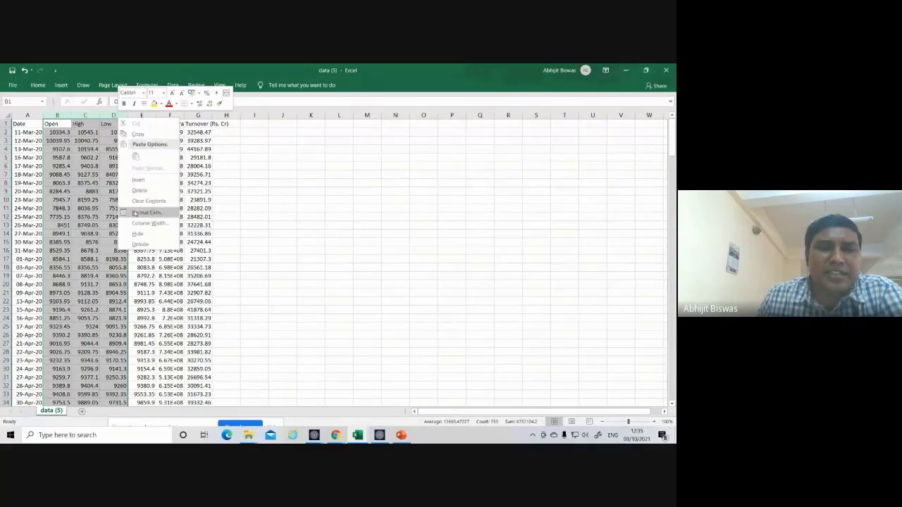
key(Escape)
key(ctrl+minus)
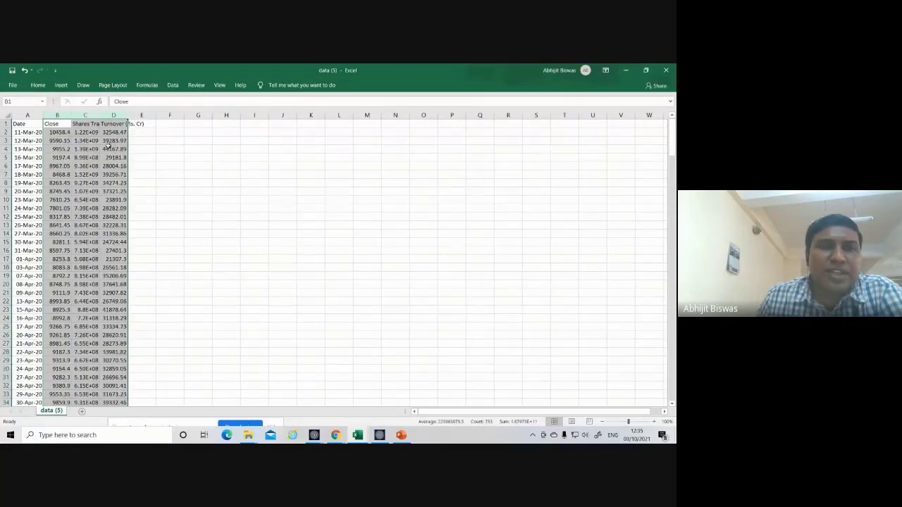
Delete the Shares Traded and Turnover columns, to the right of Close
drag(86, 115, 115, 115)
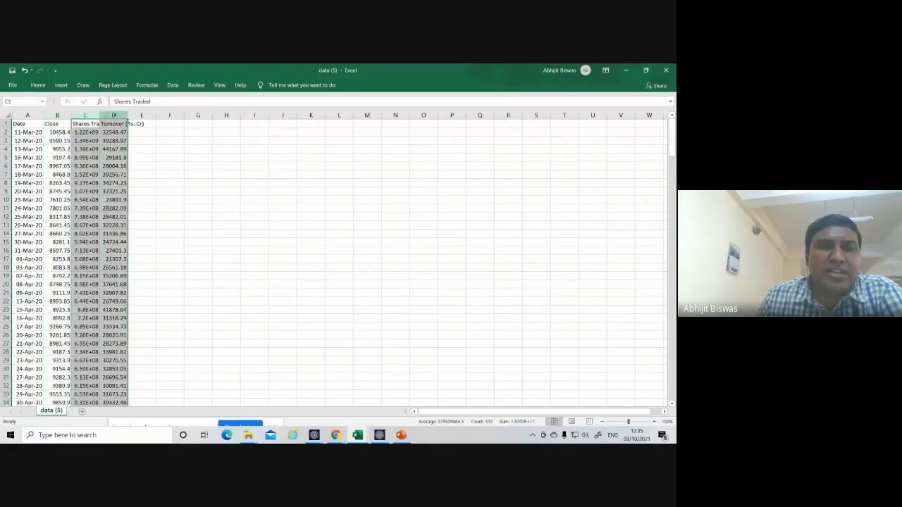
right_click(115, 117)
click(141, 189)
click(191, 206)
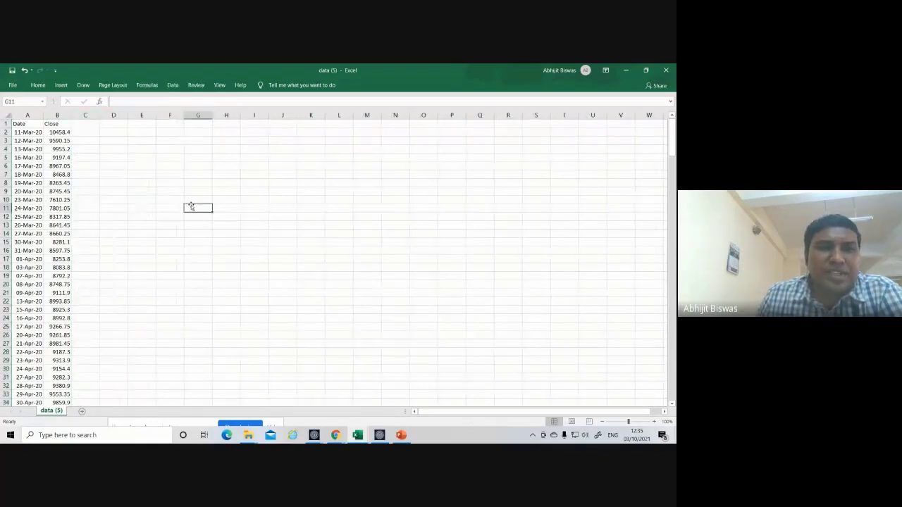
Add the header "Return" in cell C1, beside Close
click(85, 125)
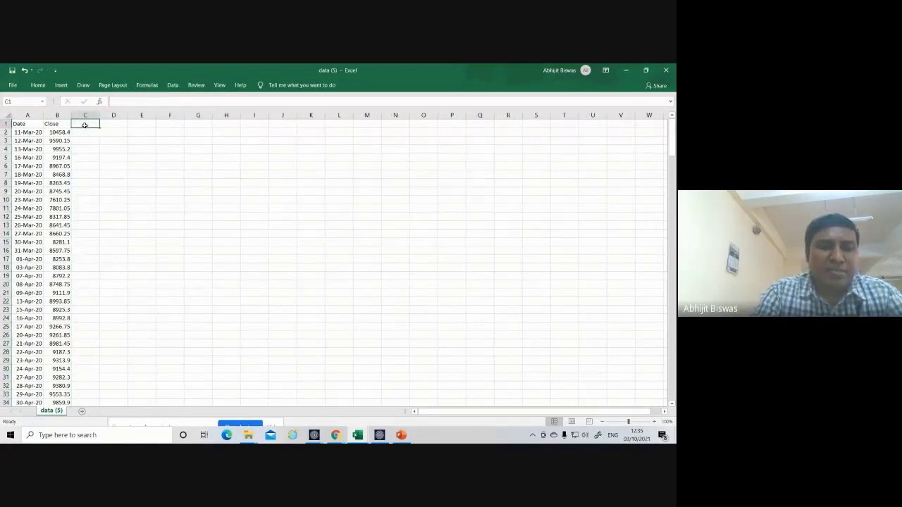
text(Retur)
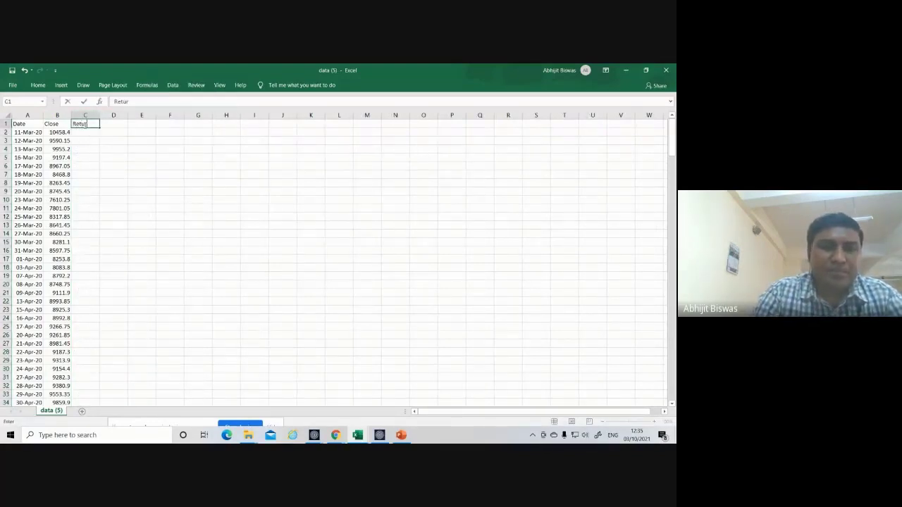
text(n)
key(Return)
Enter the daily return formula =(B3-B2)/B2 in cell C3, under the Return header
key(Return)
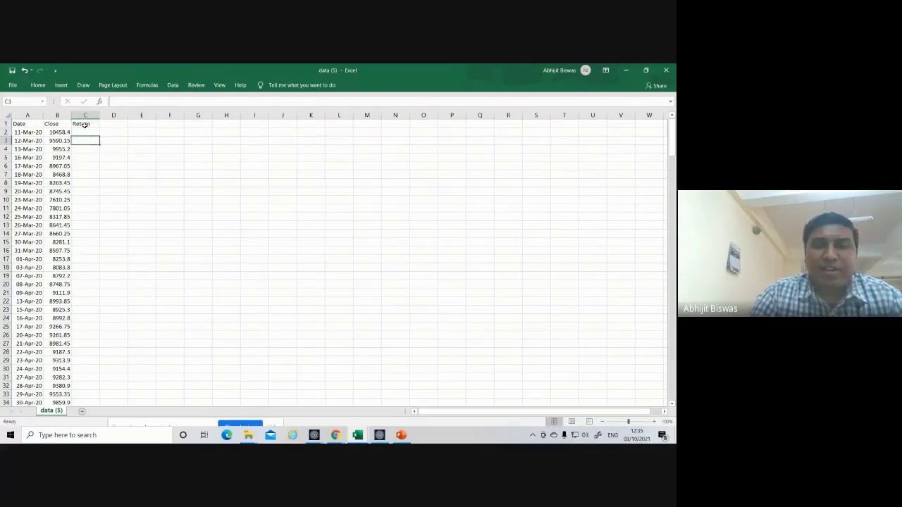
text(=()
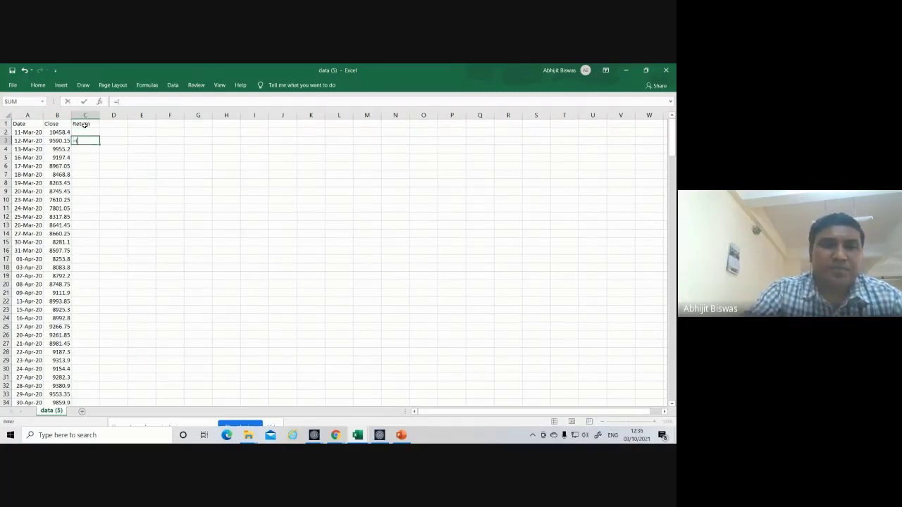
click(64, 141)
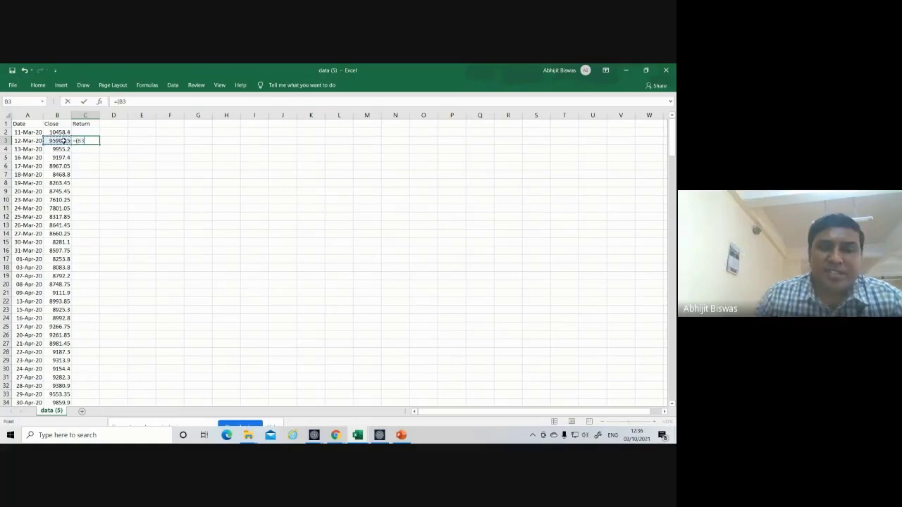
text(-)
click(62, 132)
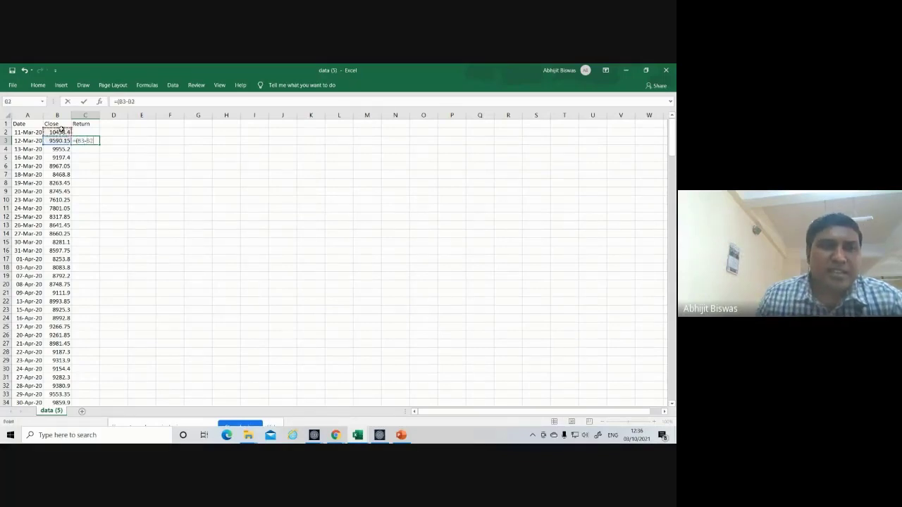
text())
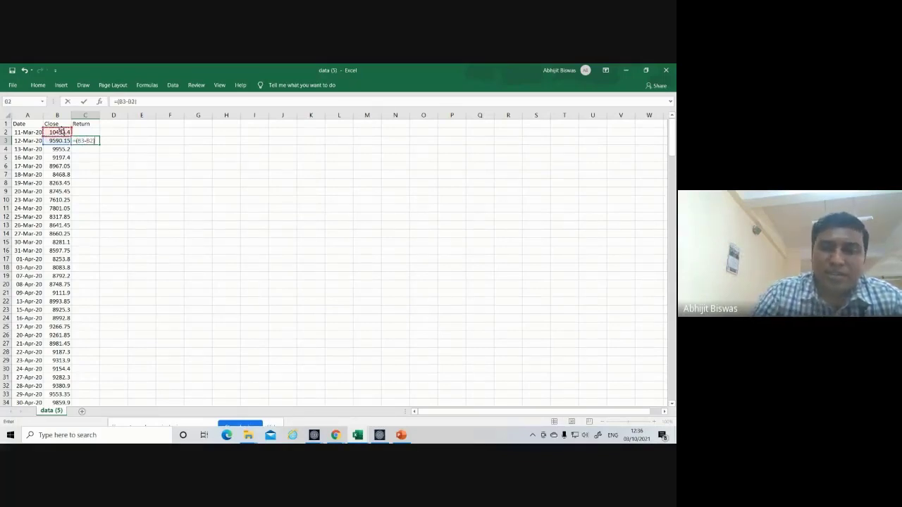
text(/)
click(62, 132)
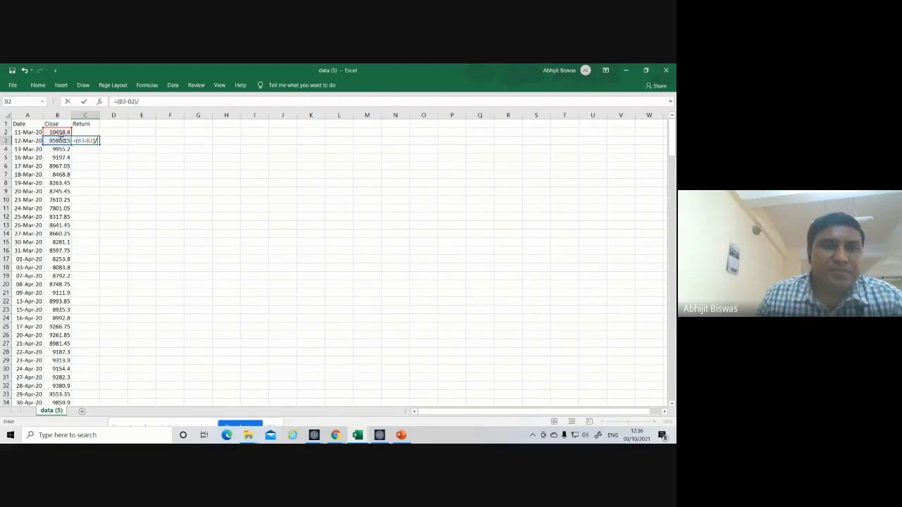
key(Return)
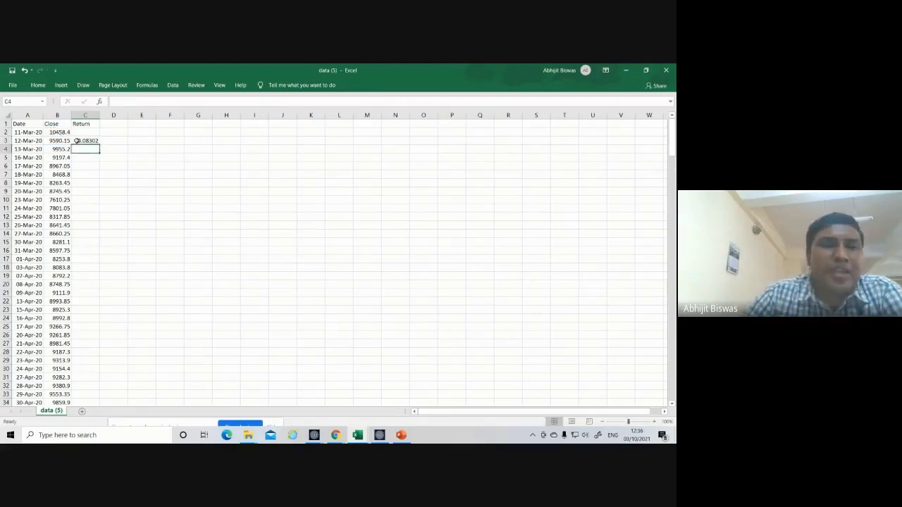
Fill the return formula from C3 down to the last dated row
click(86, 141)
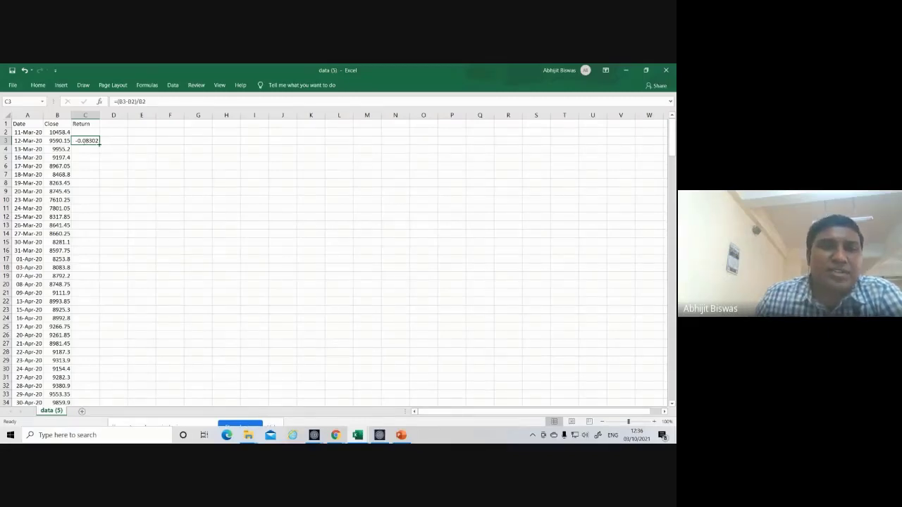
double_click(100, 144)
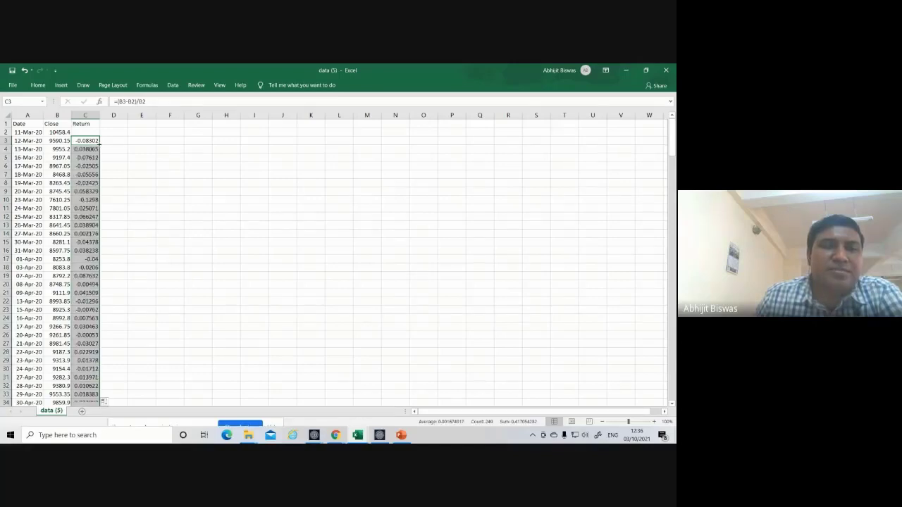
click(162, 166)
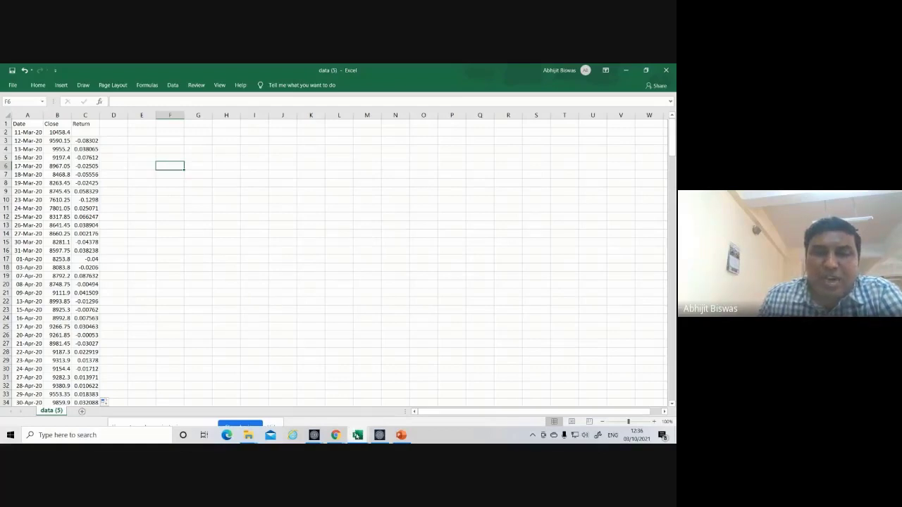
Check the return formula in cell C3 of the 10-03-2020-TO-09-03-2021INFYALLN (1) workbook and go back to the data (5) workbook
mouse_move(401, 435)
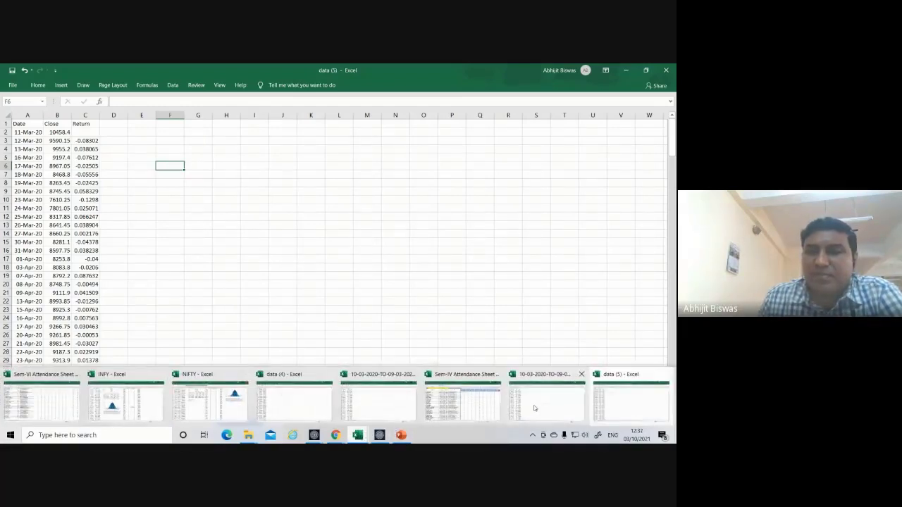
click(534, 405)
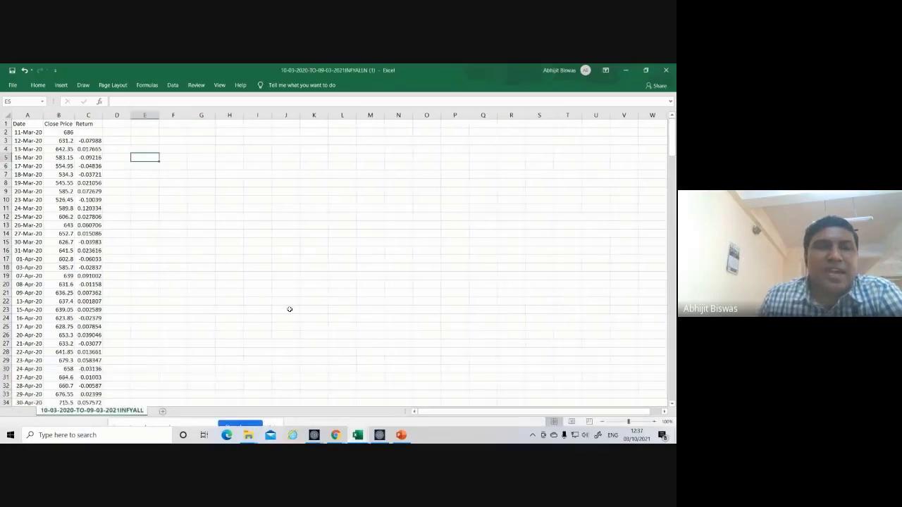
click(92, 141)
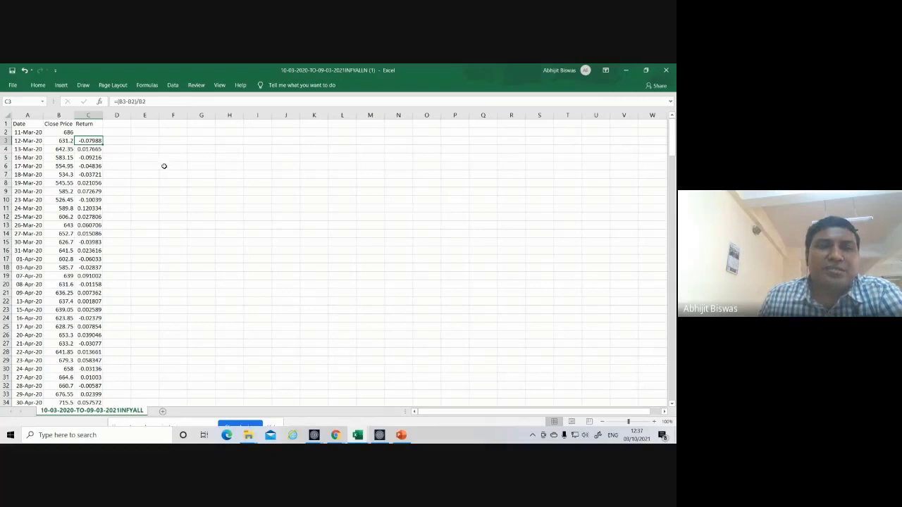
mouse_move(357, 436)
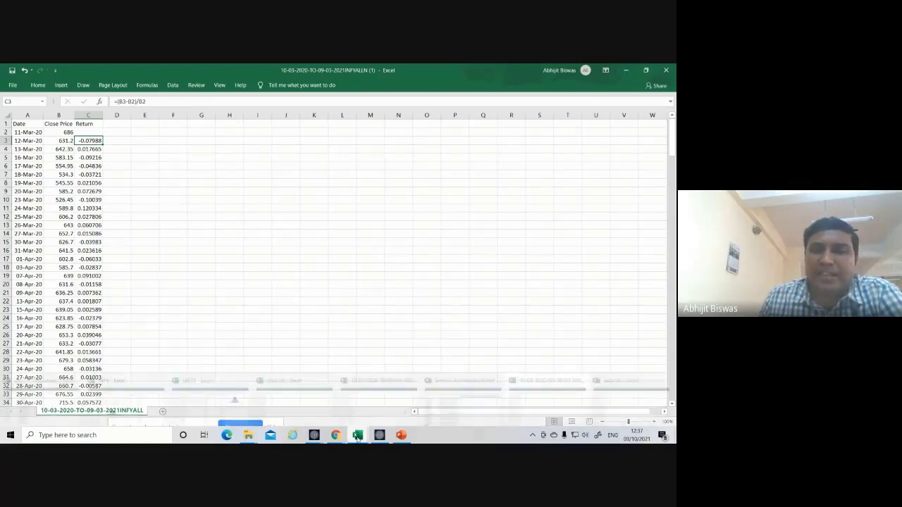
click(607, 397)
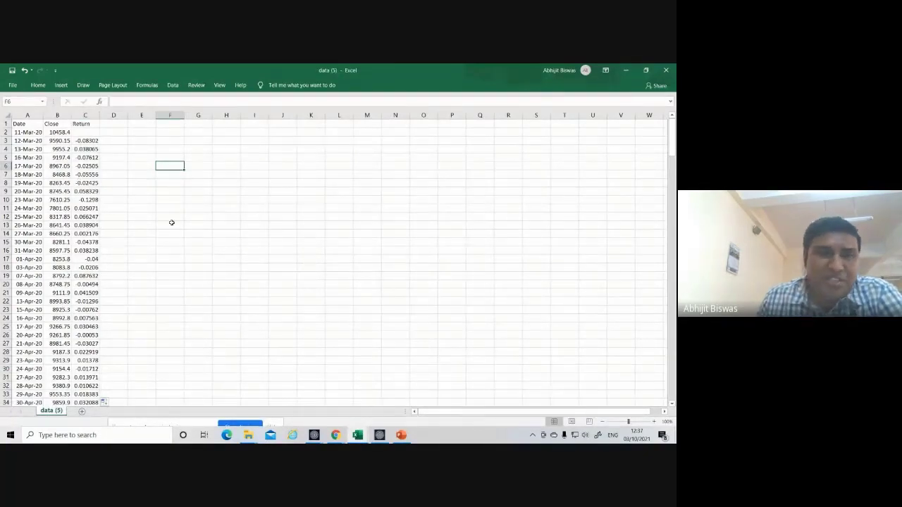
Copy all NIFTY returns from C3 down and paste them as values into a new sheet, starting at cell A2
click(87, 141)
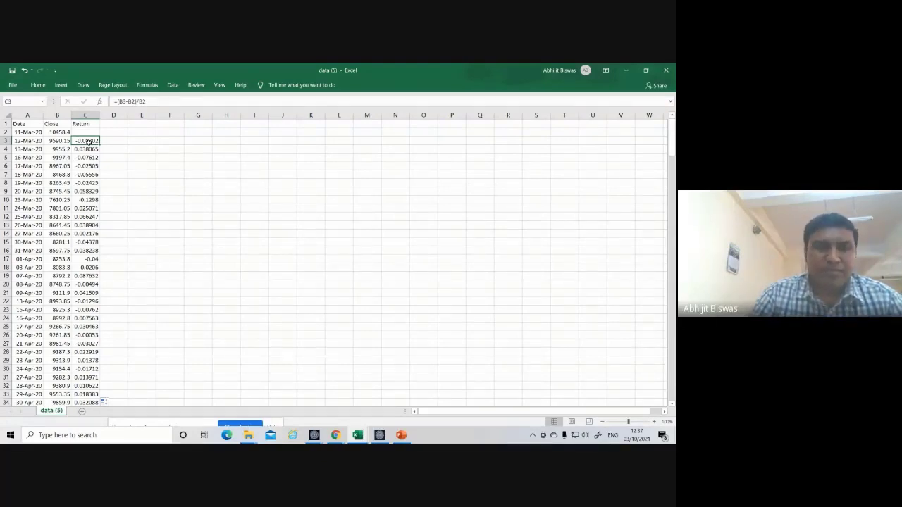
key(ctrl+shift+Down)
key(ctrl+c)
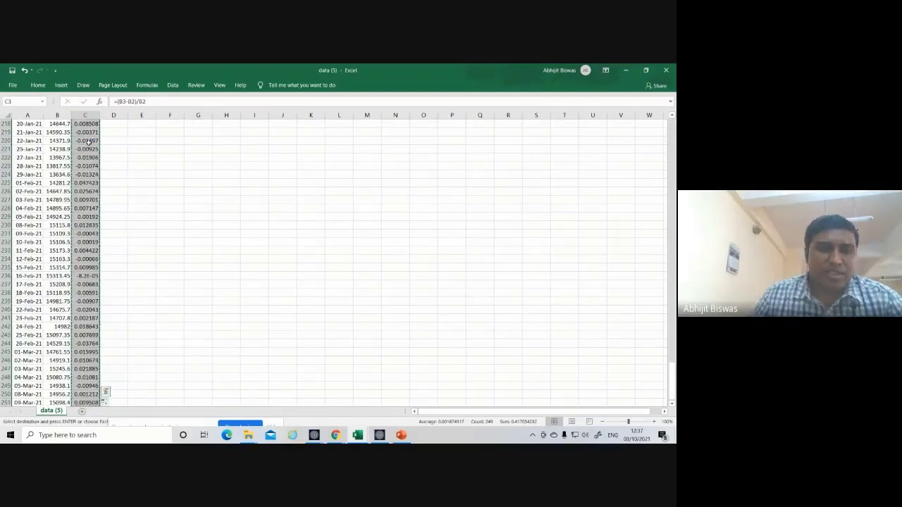
click(82, 411)
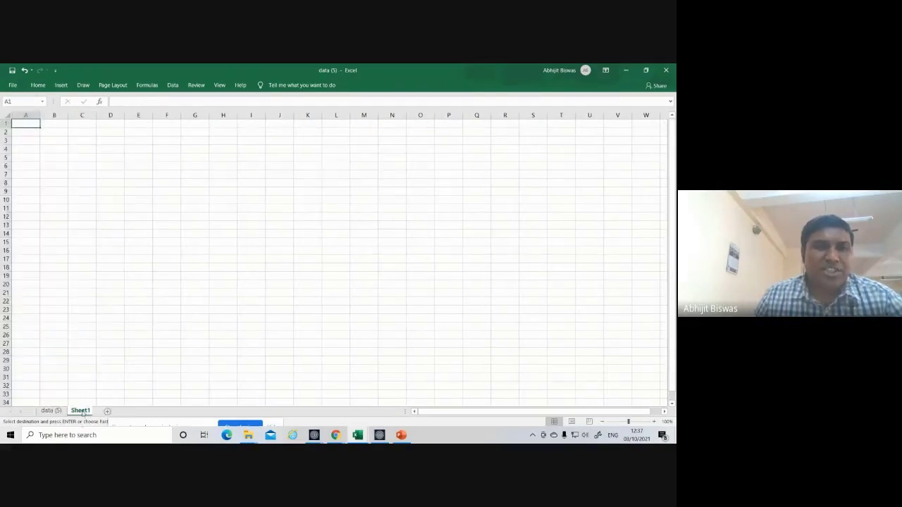
click(25, 131)
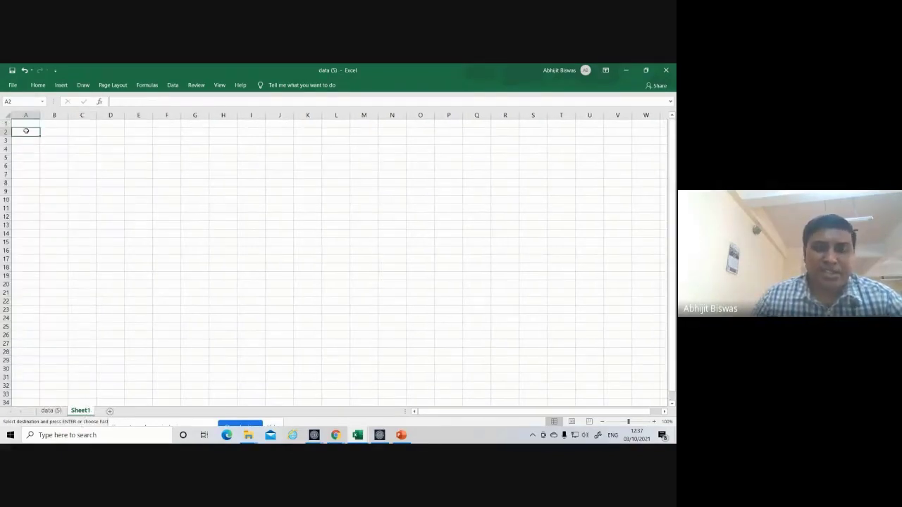
key(ctrl+v)
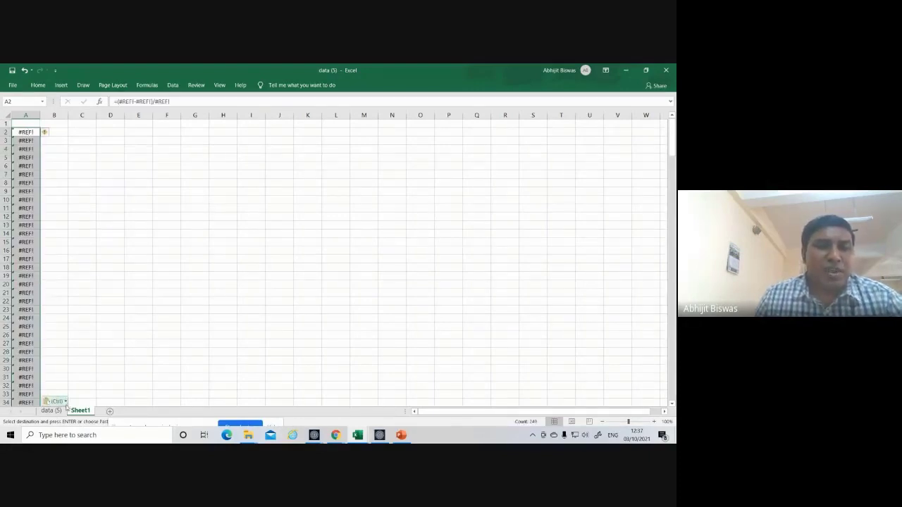
click(65, 402)
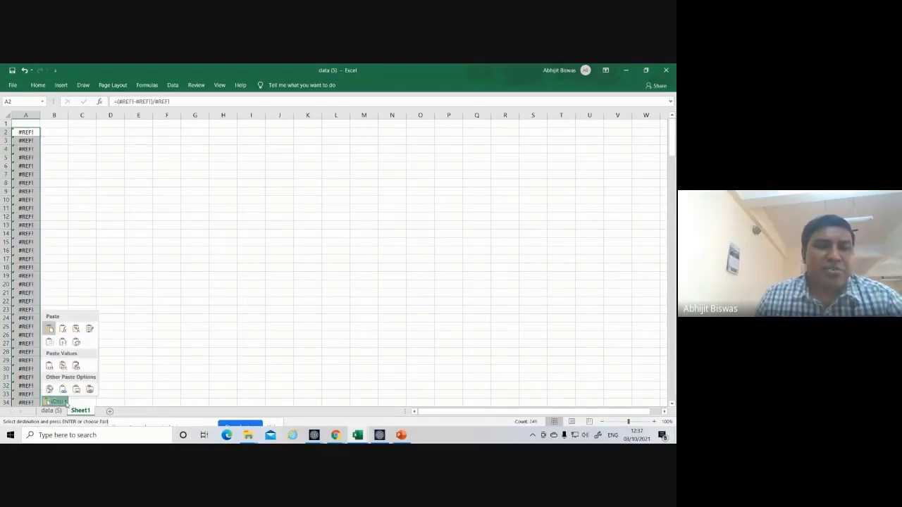
click(49, 367)
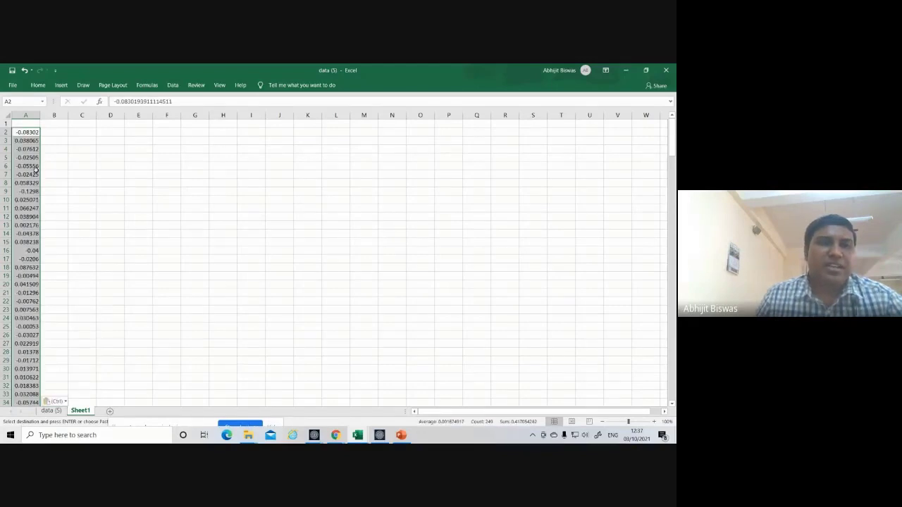
Add the header "Return_Nifty" in cell A1 and fit column A to its contents
click(17, 124)
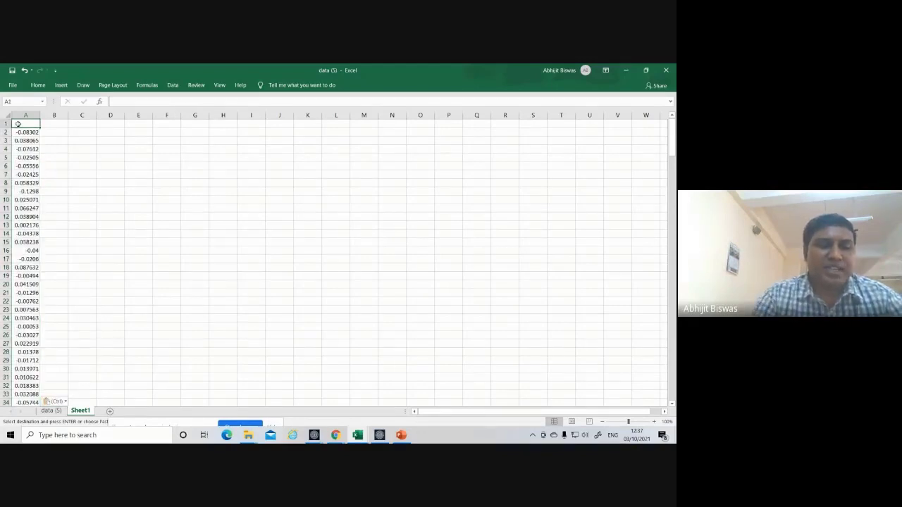
text(Retur)
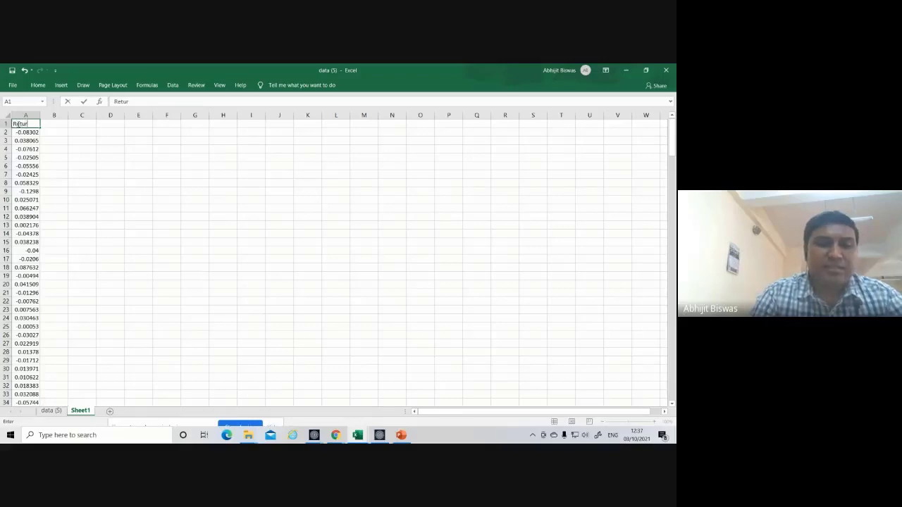
text(n_)
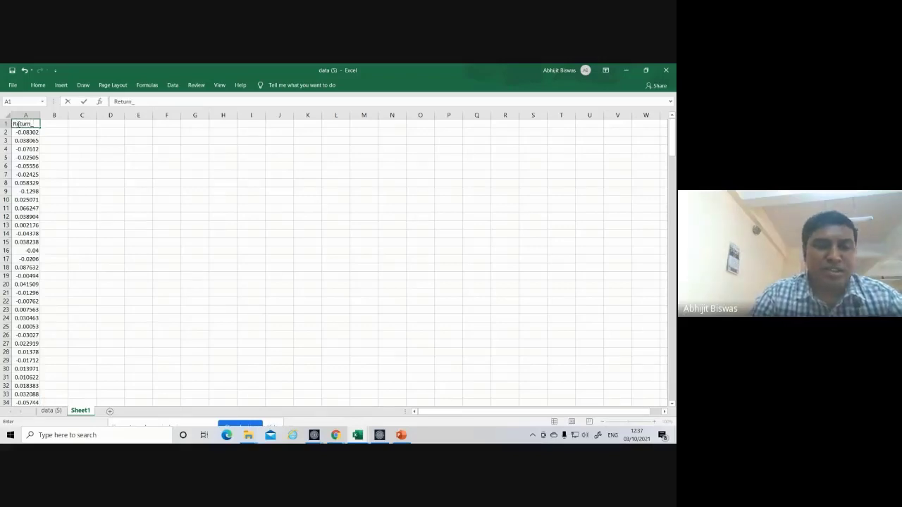
text(Nifty)
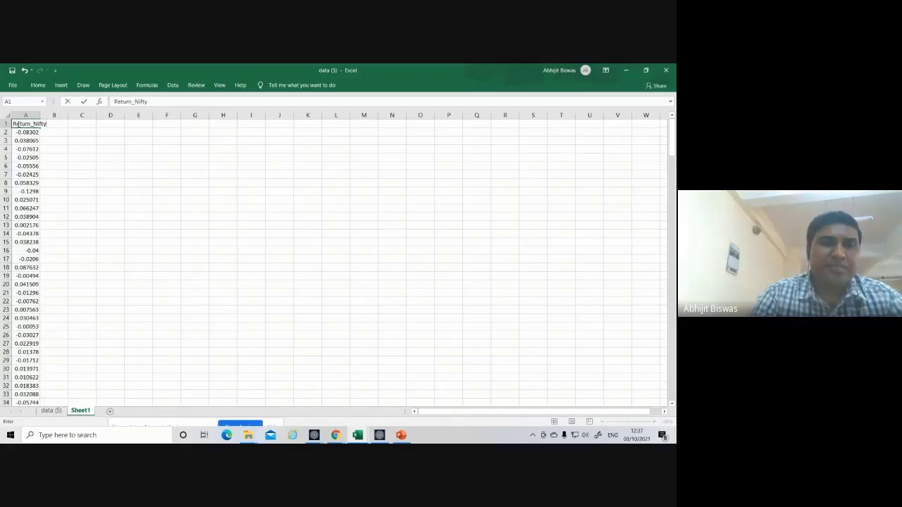
key(Return)
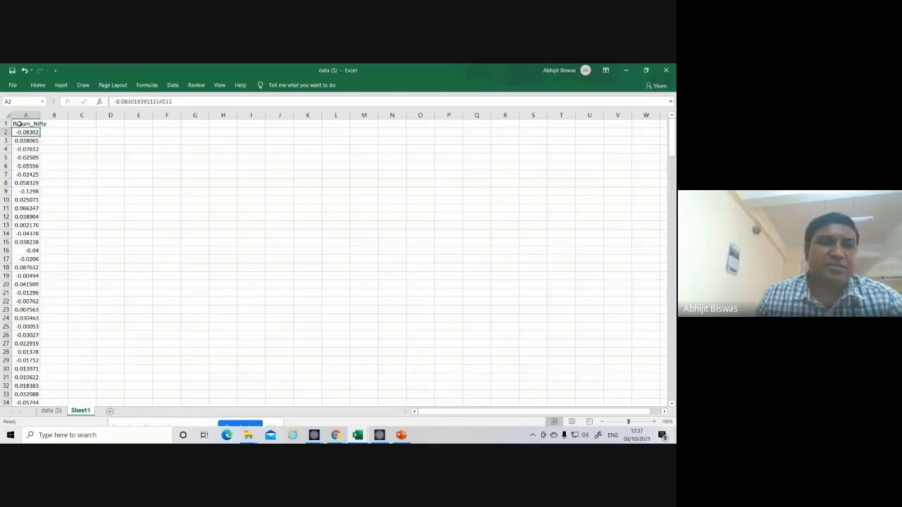
double_click(39, 113)
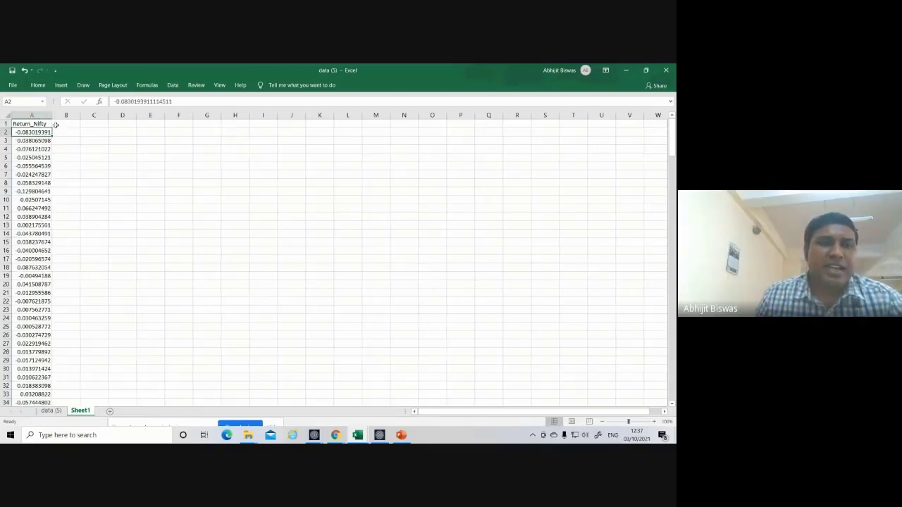
Add the header "Return_Infy" in cell B1 and widen column B to show it in full
click(55, 124)
text(Return)
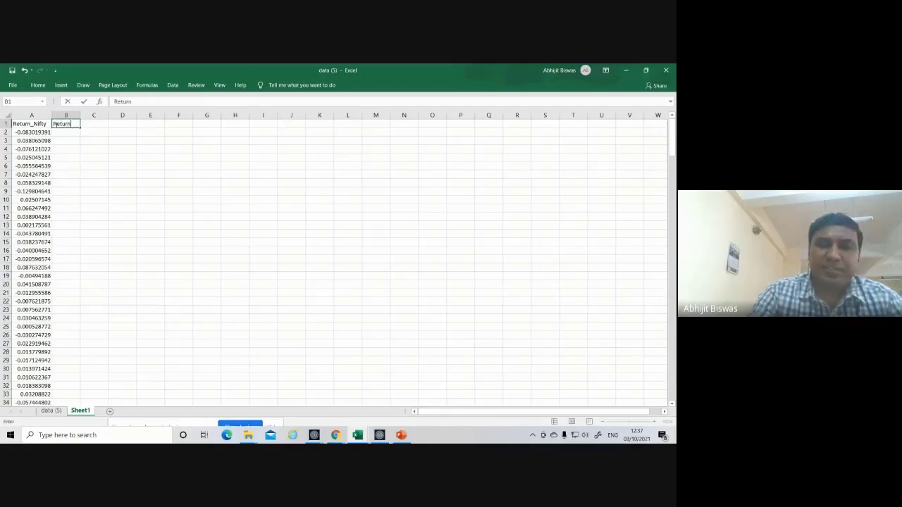
text(_)
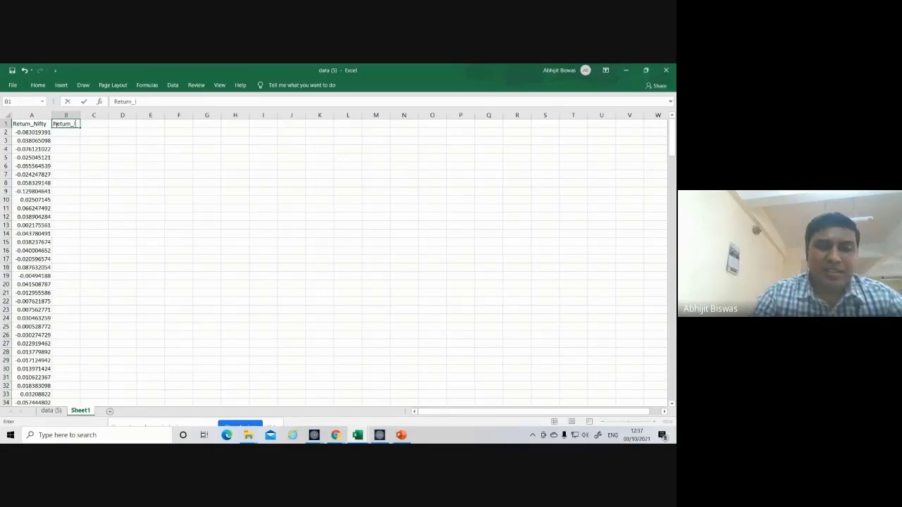
text(Infy)
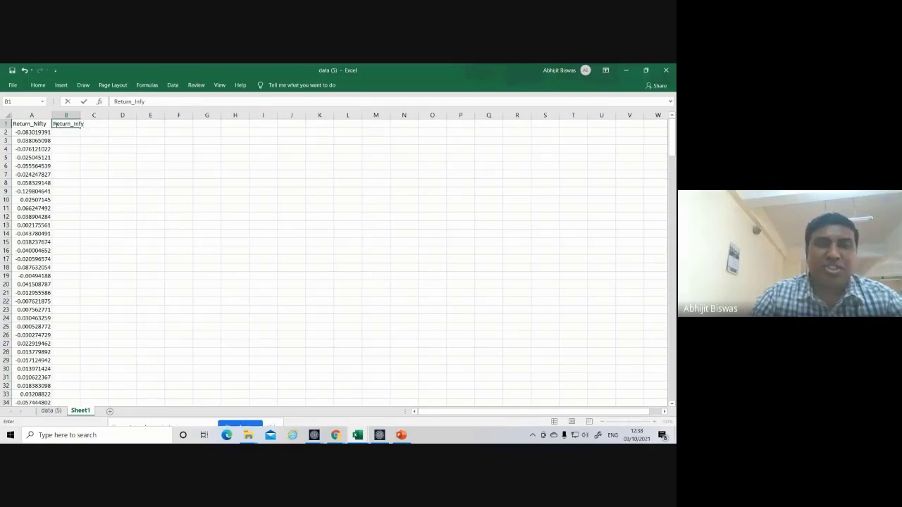
key(Return)
drag(79, 116, 84, 115)
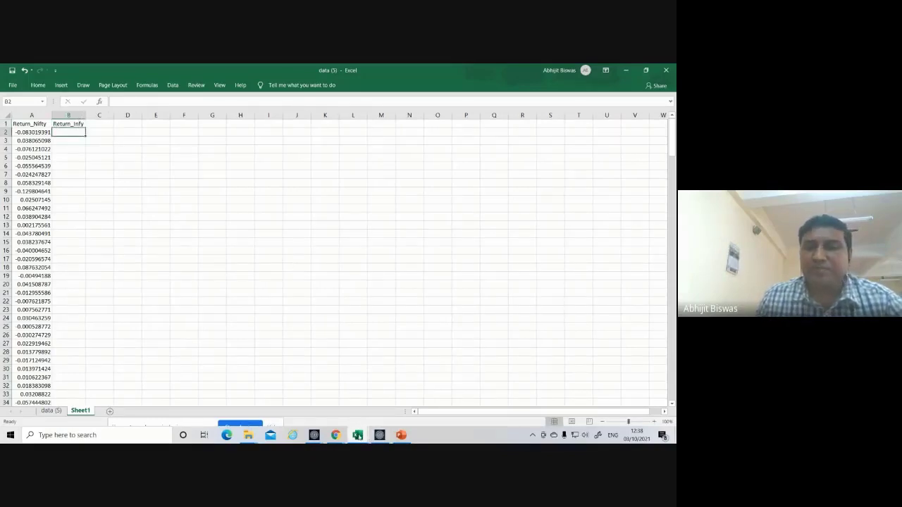
Copy all INFY returns from cell C3 down in the 10-03-2020-TO-09-03-2021INFYALLN workbook
mouse_move(358, 436)
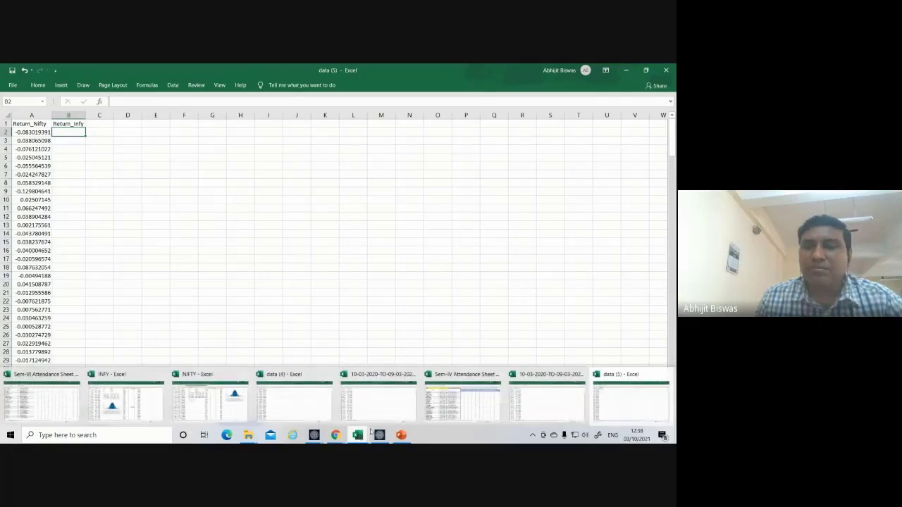
click(384, 411)
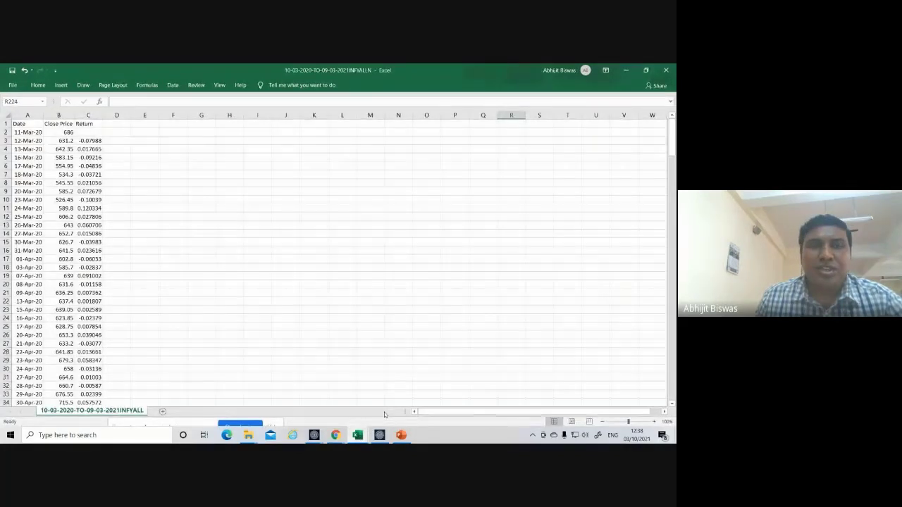
click(98, 141)
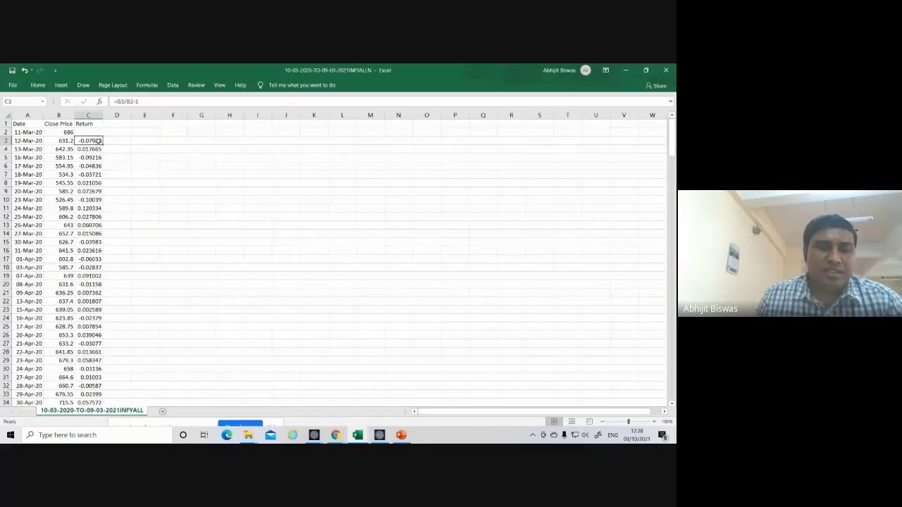
key(ctrl+shift+Down)
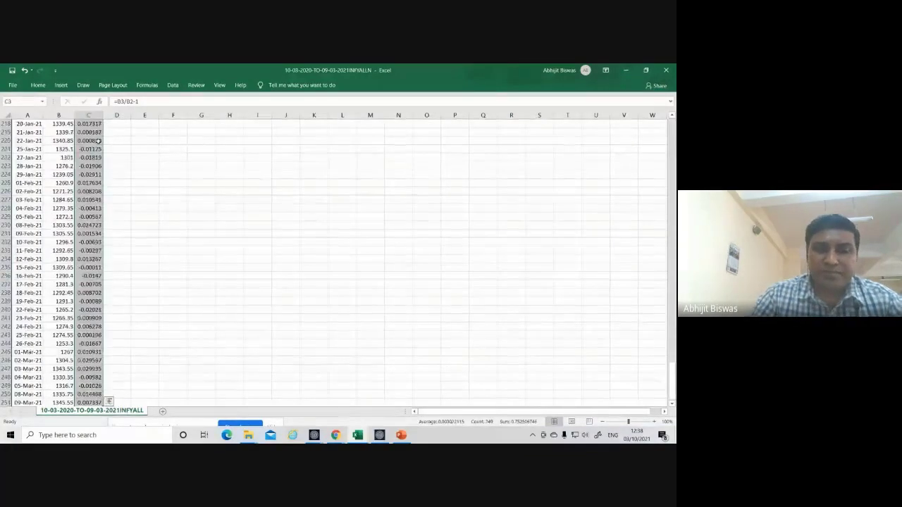
key(ctrl+c)
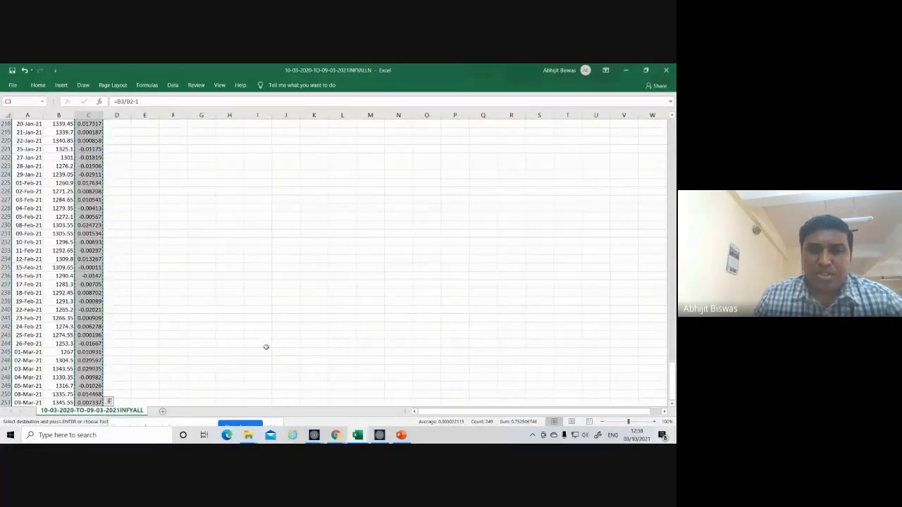
Paste the copied INFY returns as values under Return_Infy, starting at cell B2 of Sheet1 in the data (5) workbook
mouse_move(357, 435)
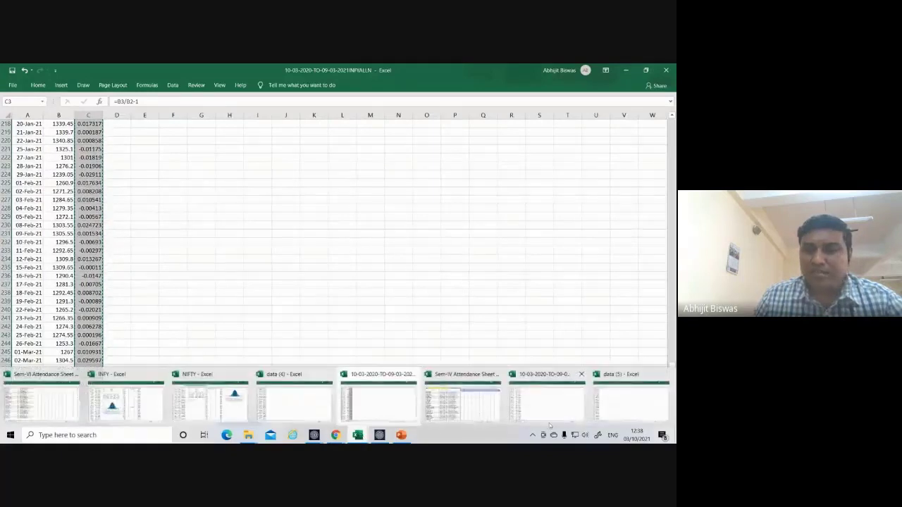
click(611, 407)
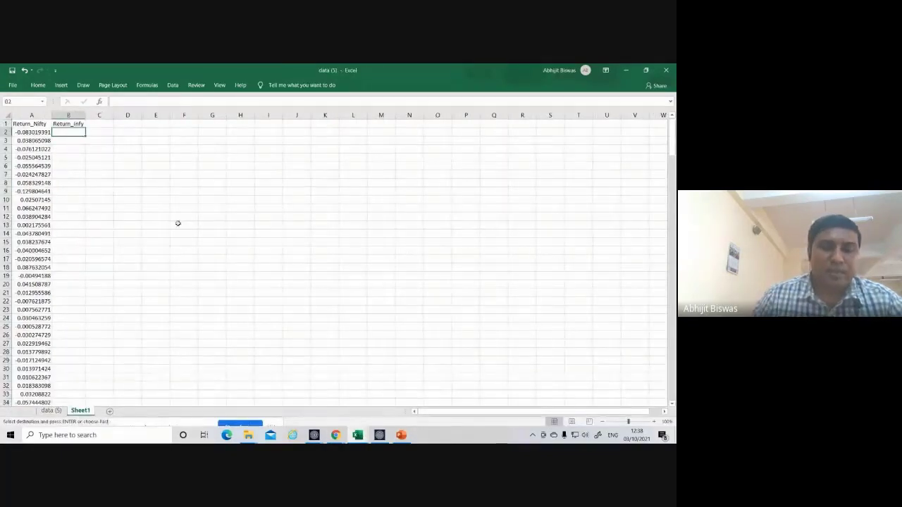
key(ctrl+v)
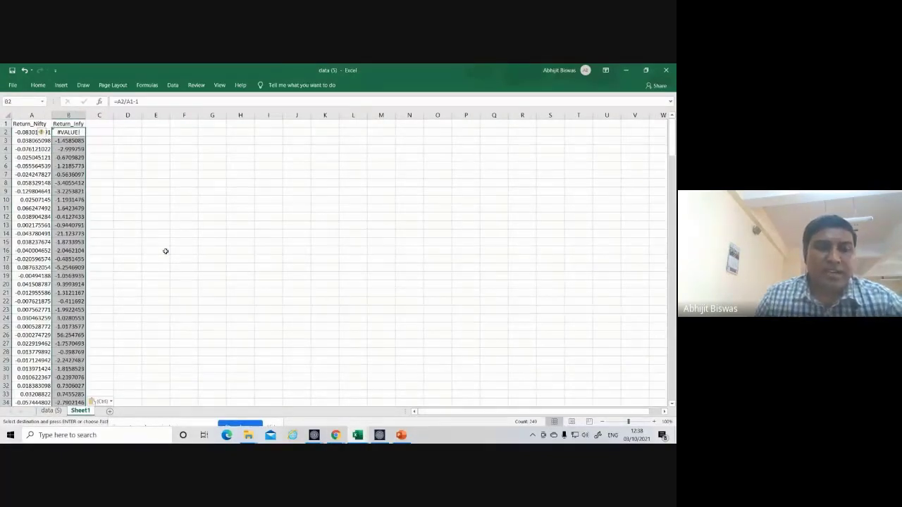
click(101, 401)
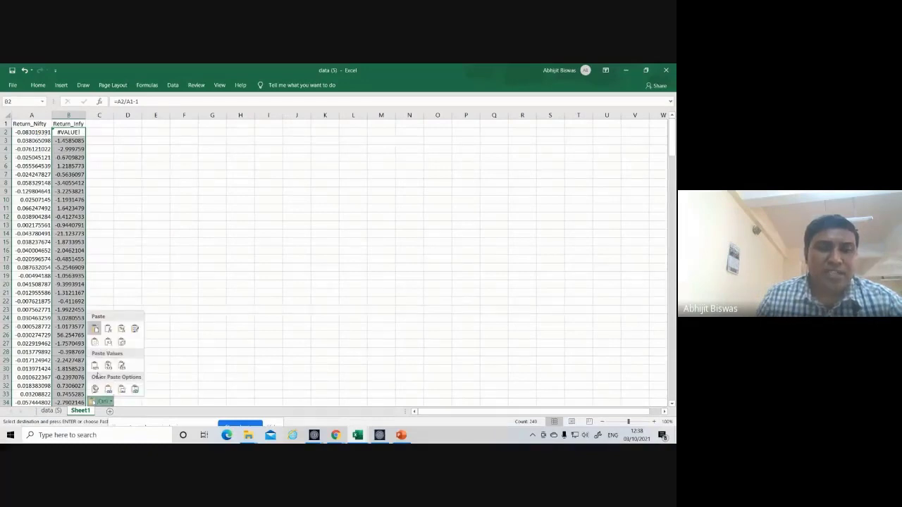
click(96, 367)
click(139, 300)
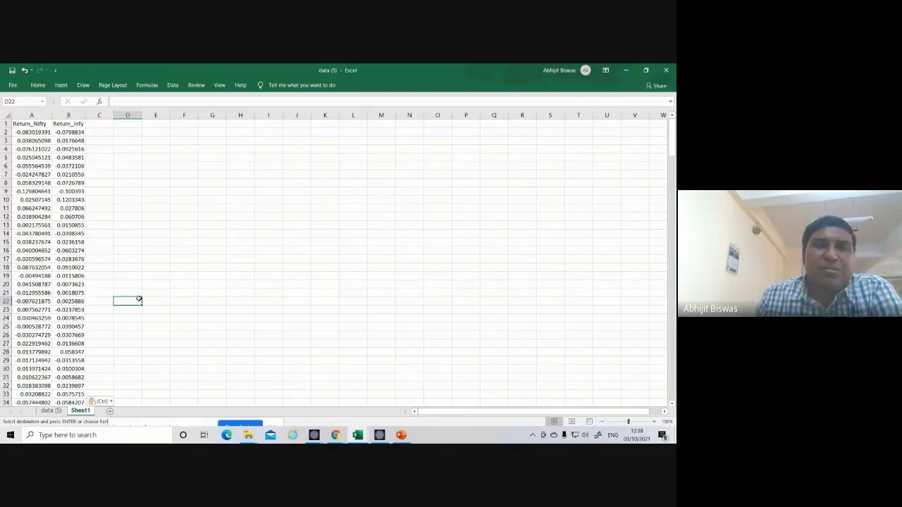
click(196, 235)
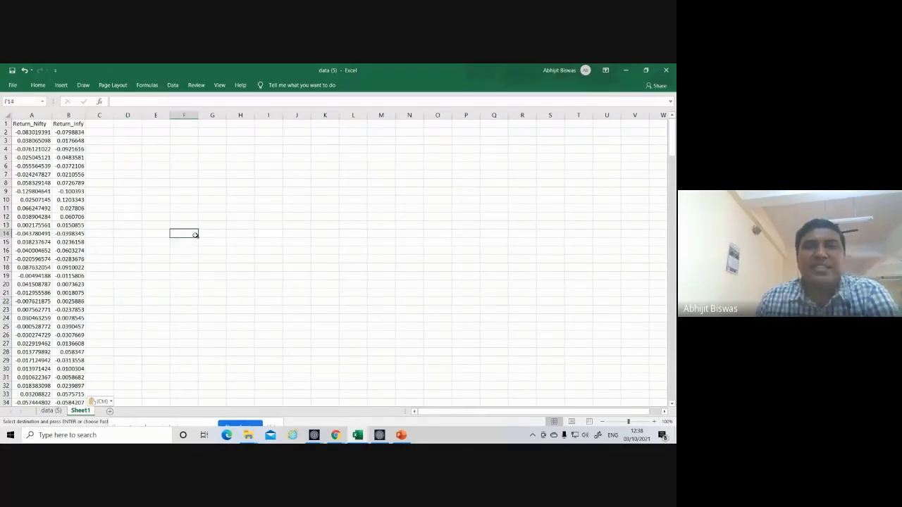
Enter the label "Slope" in cell E3
click(155, 142)
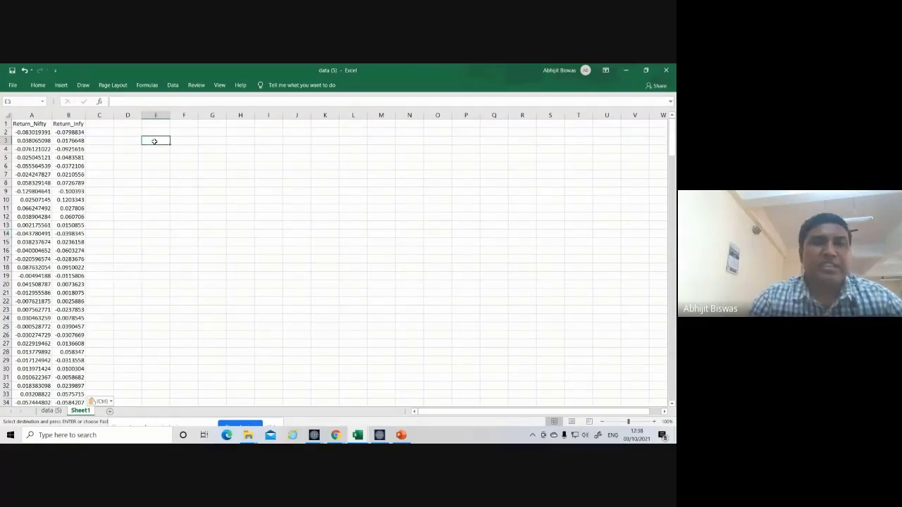
text(Slope)
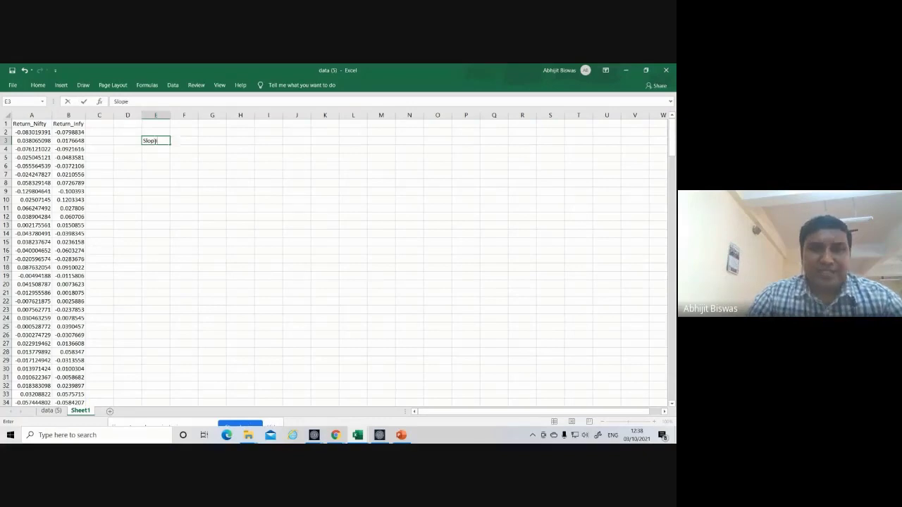
key(Tab)
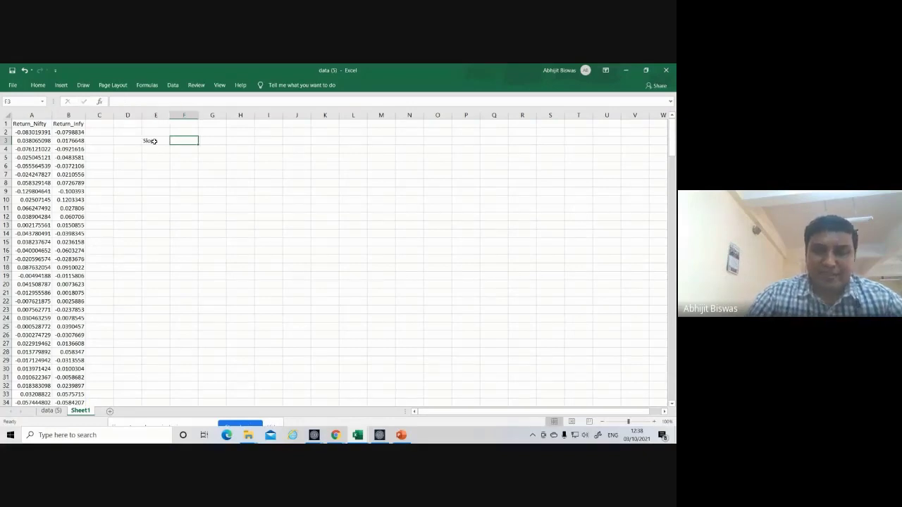
Calculate the slope in F3 with =SLOPE(B2:B250,A2:A250), using the Infy returns as known y's and the Nifty returns as known x's
text(=SLOPE)
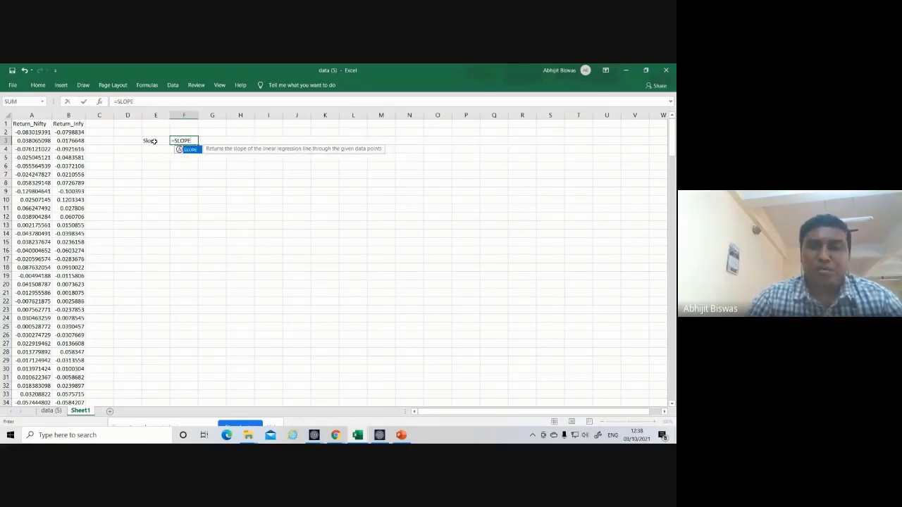
text(()
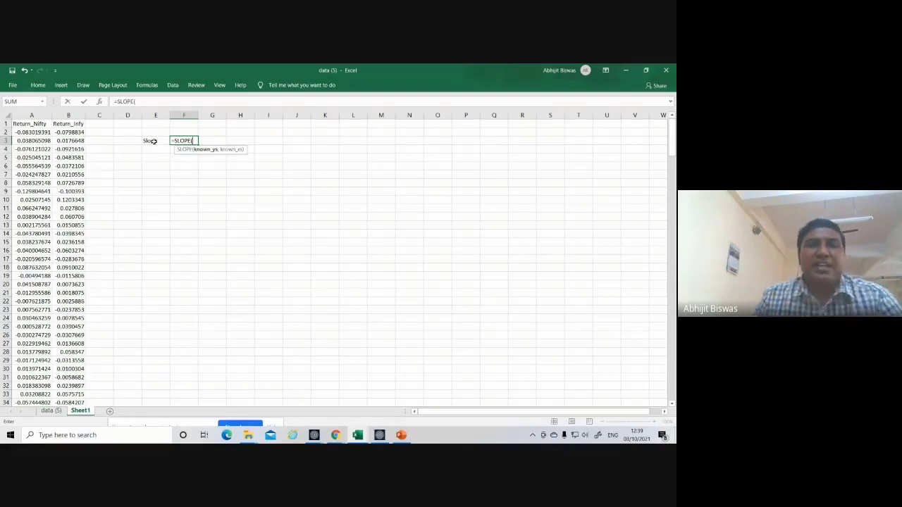
click(68, 132)
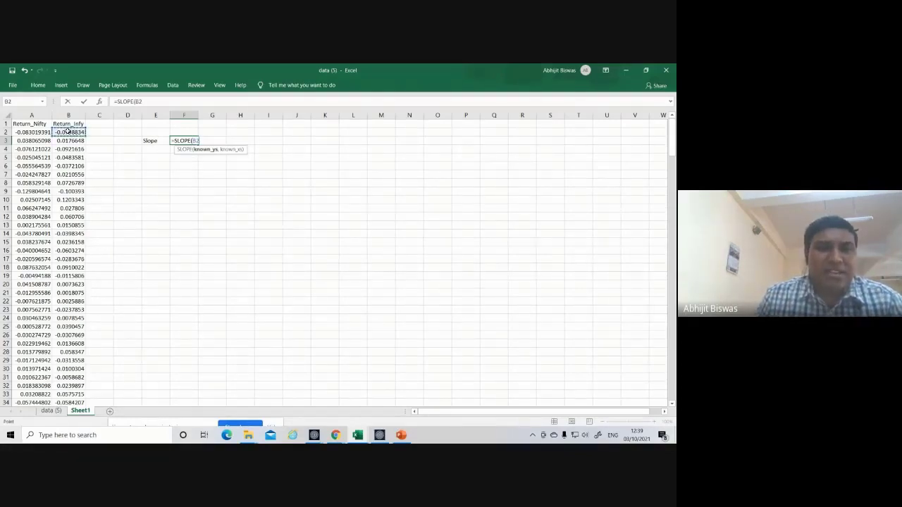
key(ctrl+shift+Down)
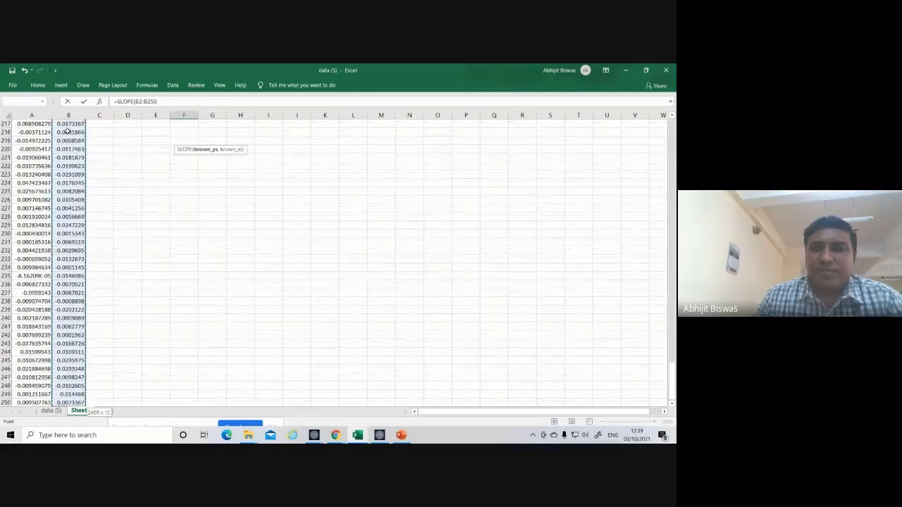
drag(672, 379, 672, 131)
click(164, 102)
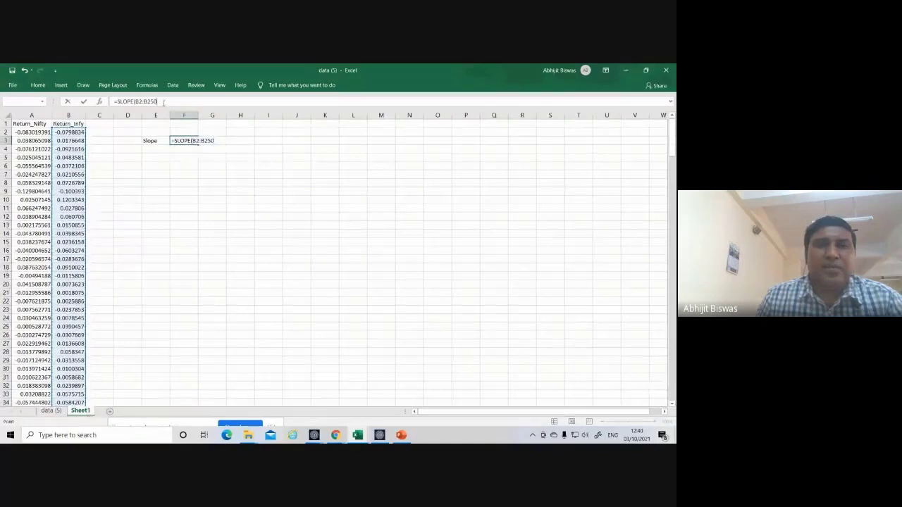
text(,)
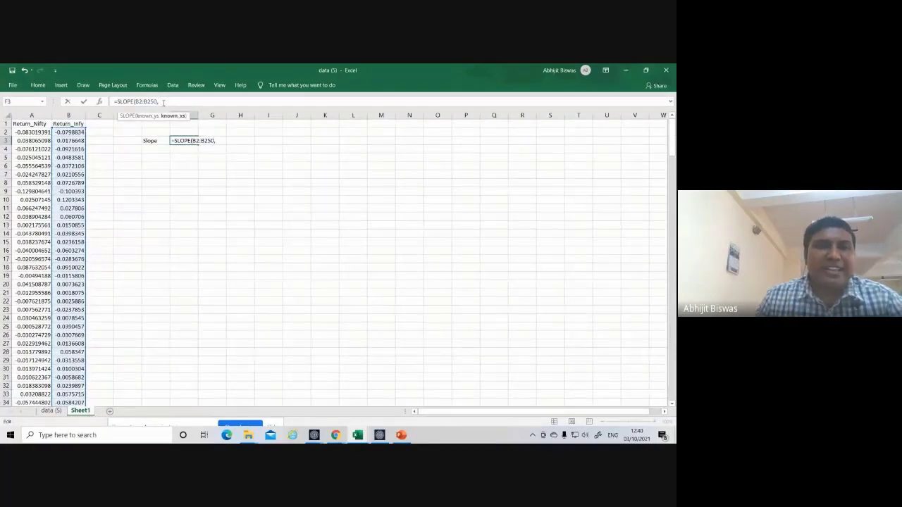
click(31, 133)
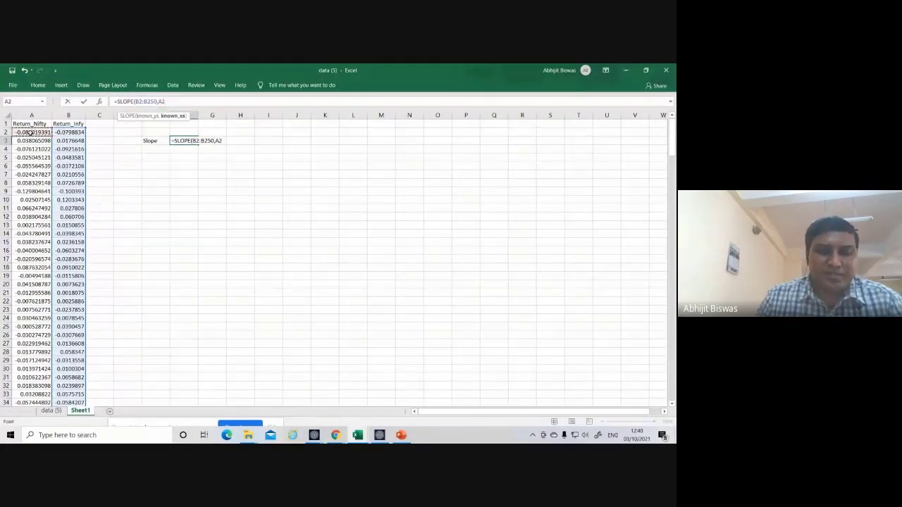
key(ctrl+shift+Down)
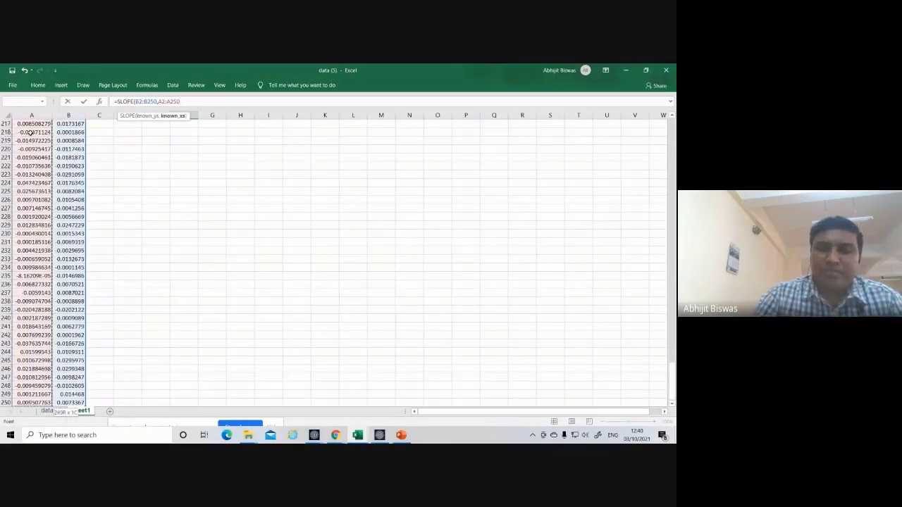
text())
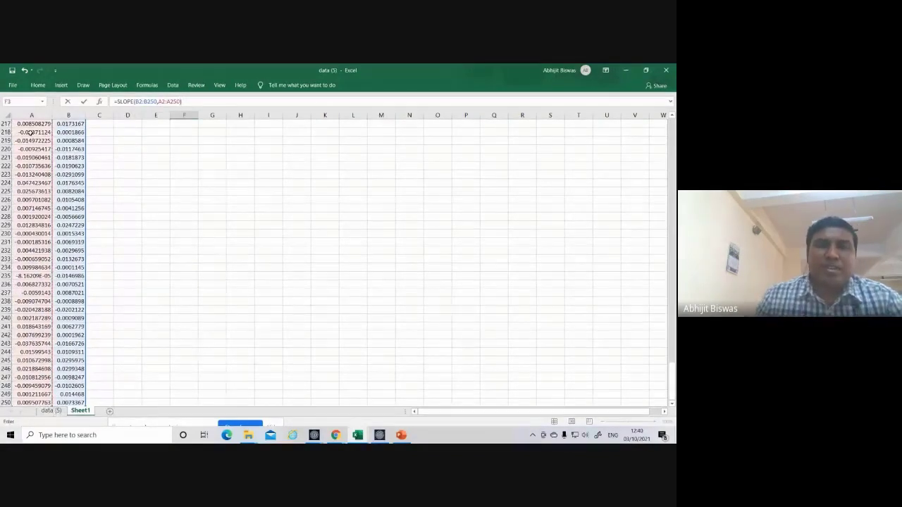
key(Return)
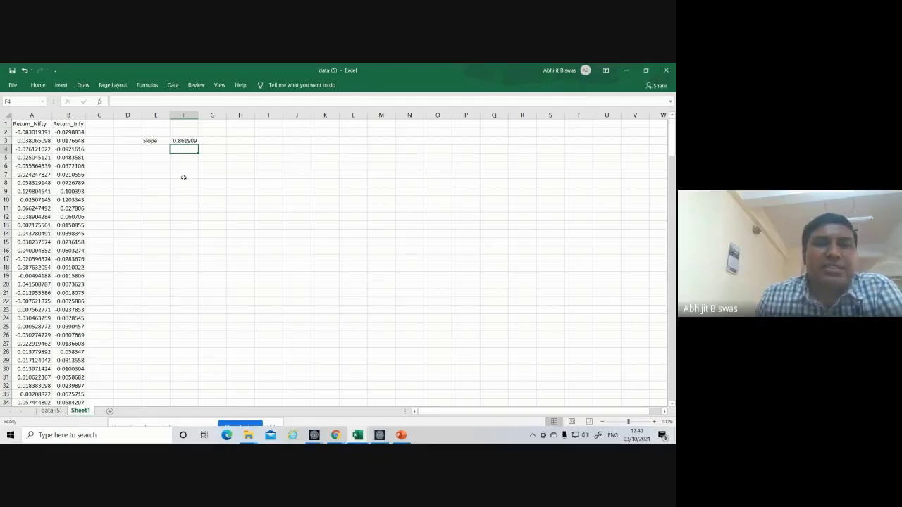
Enter the label "Covariance" in cell E5 and fit column E to its contents
click(156, 156)
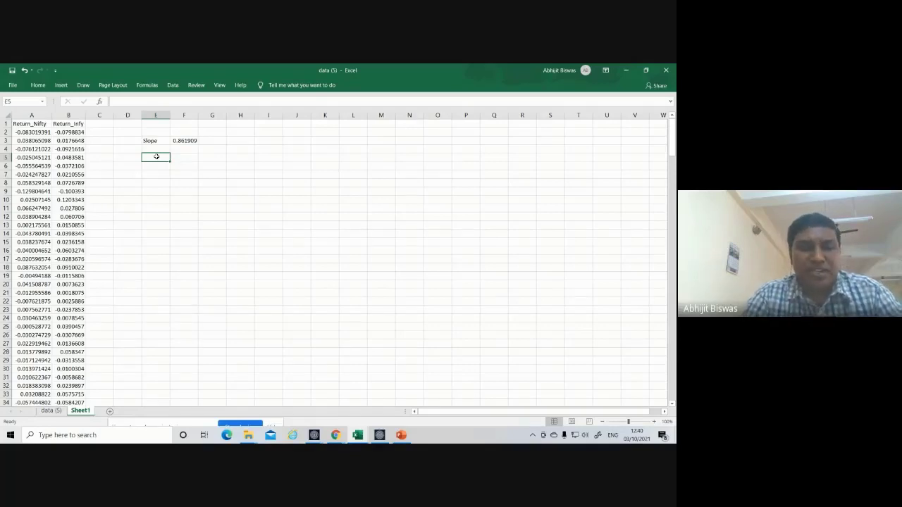
text(Cov)
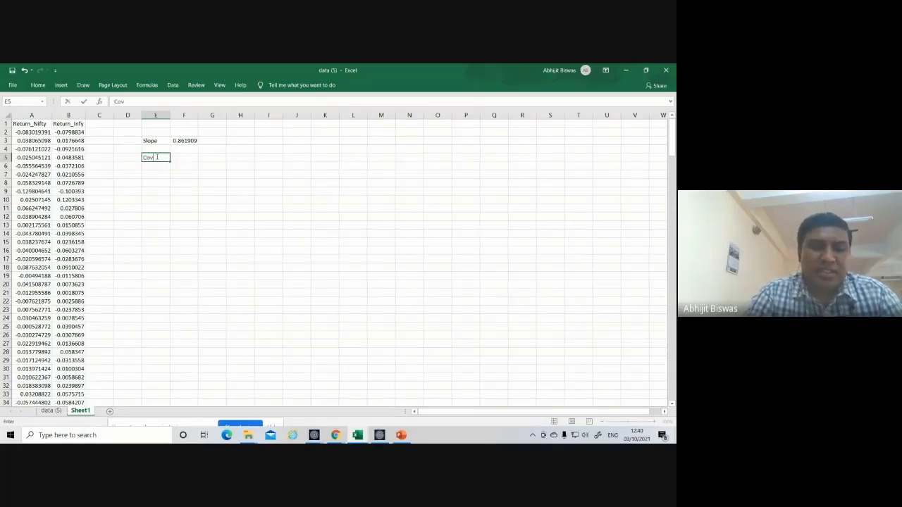
text(ariance)
key(Tab)
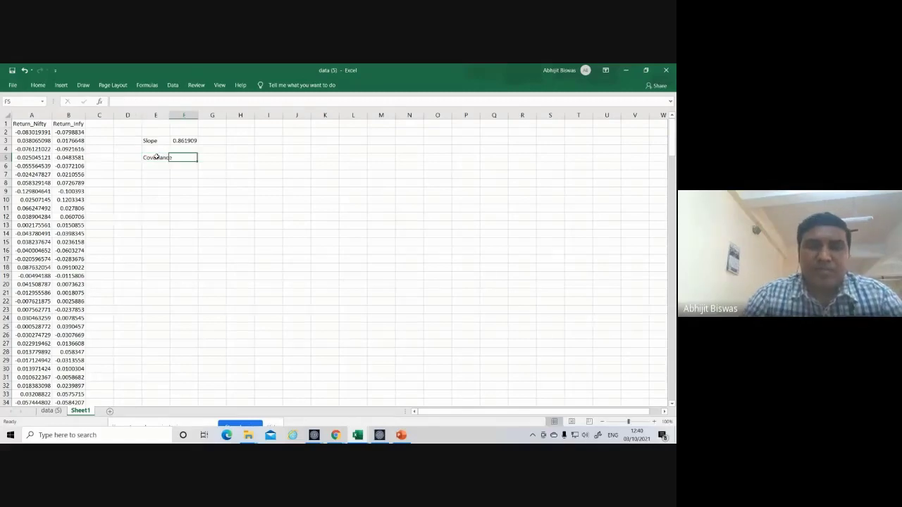
double_click(170, 116)
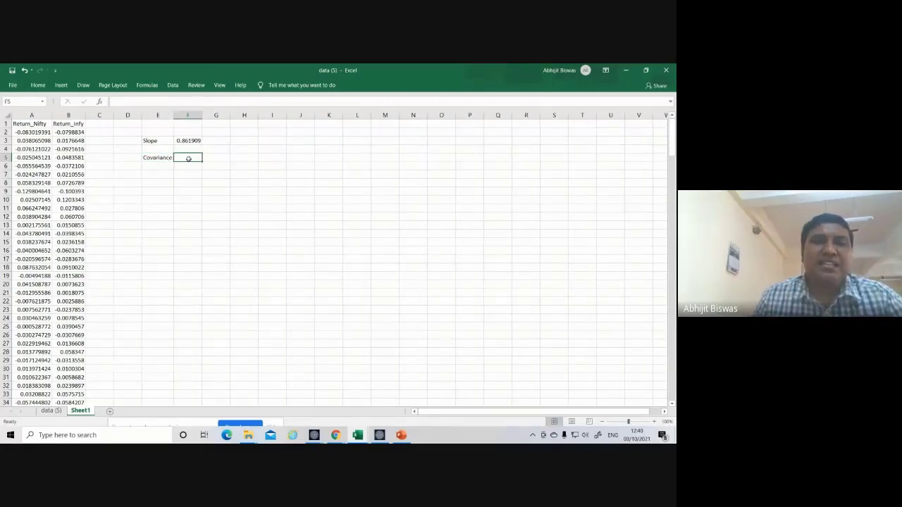
Calculate the sample covariance of the Nifty and Infy returns in F5 with =COVARIANCE.S(A2:A250,B2:B250)
text(=)
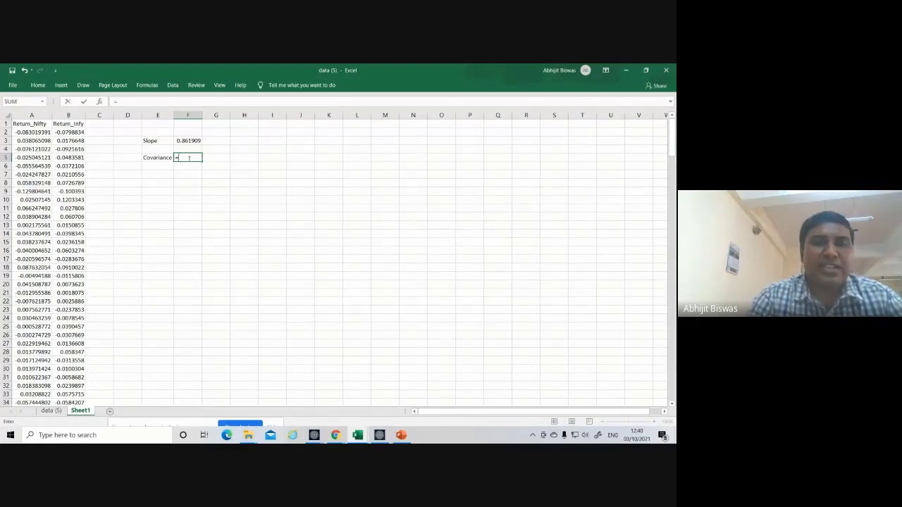
text(CO)
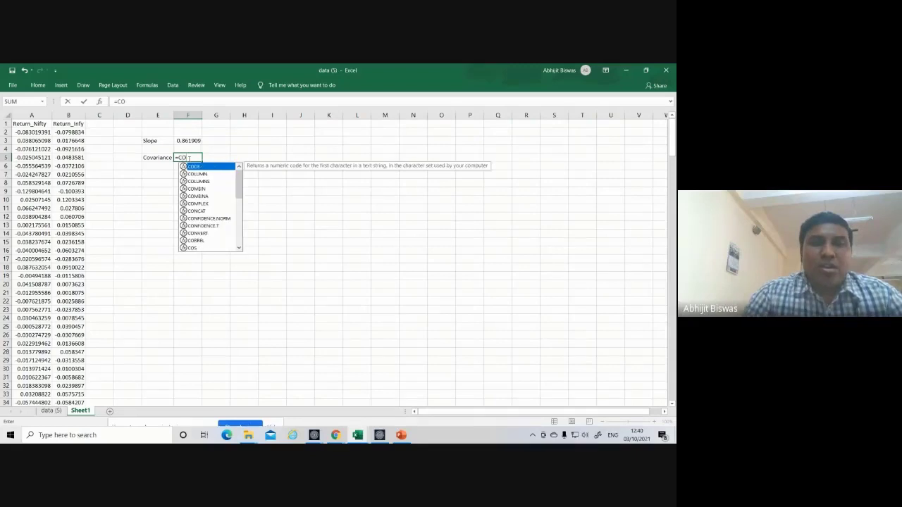
text(VAR)
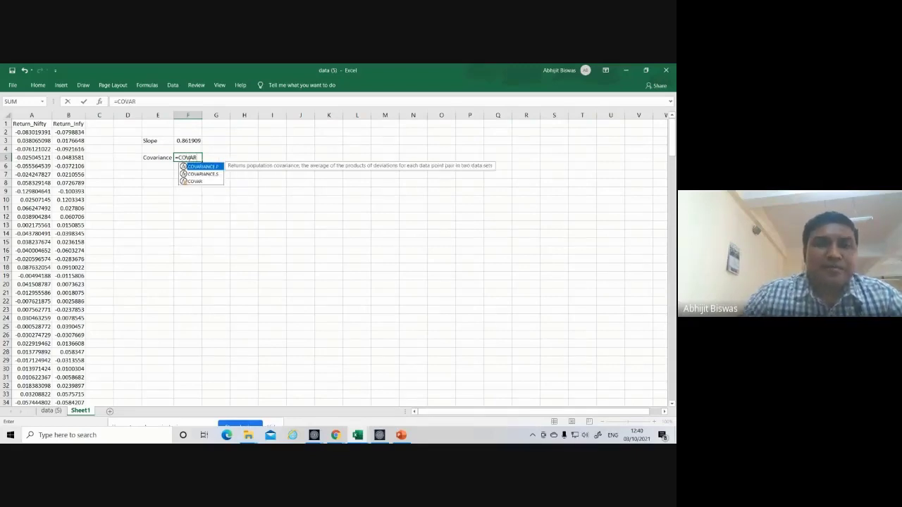
key(Down)
key(Tab)
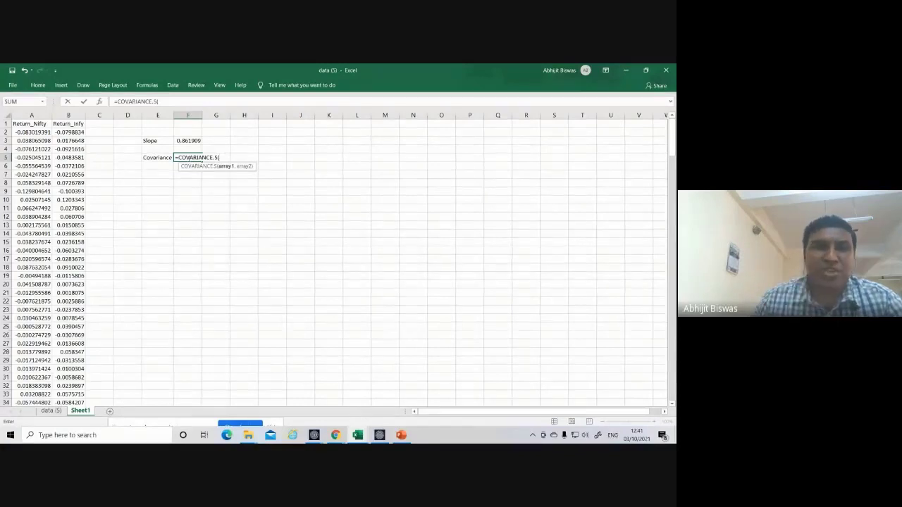
click(40, 132)
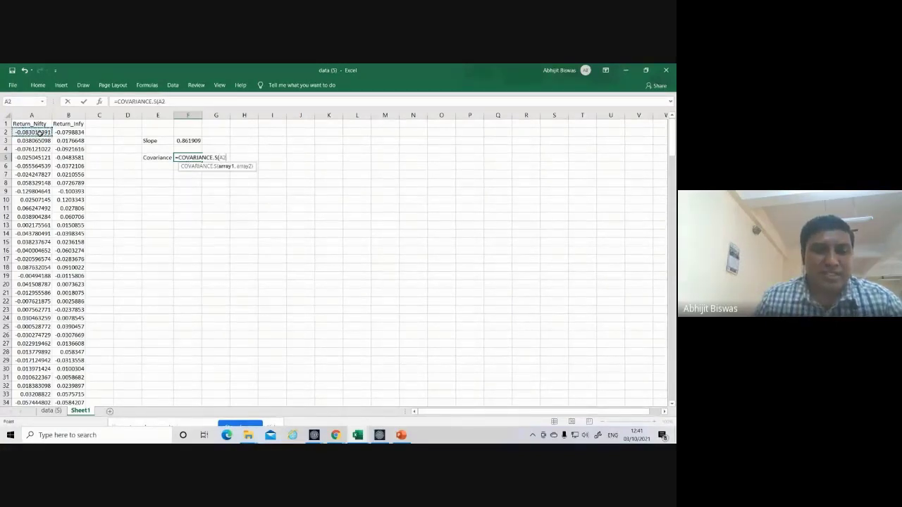
drag(40, 132, 51, 408)
text(,)
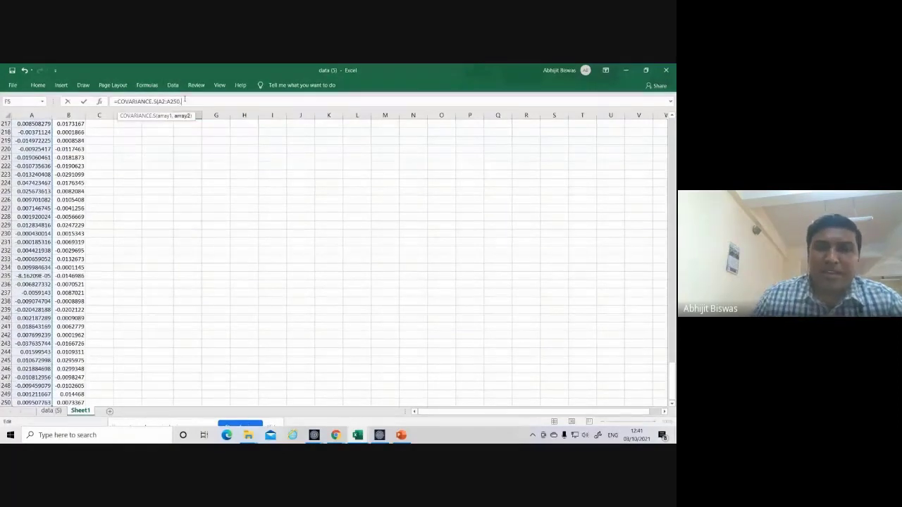
drag(671, 380, 672, 137)
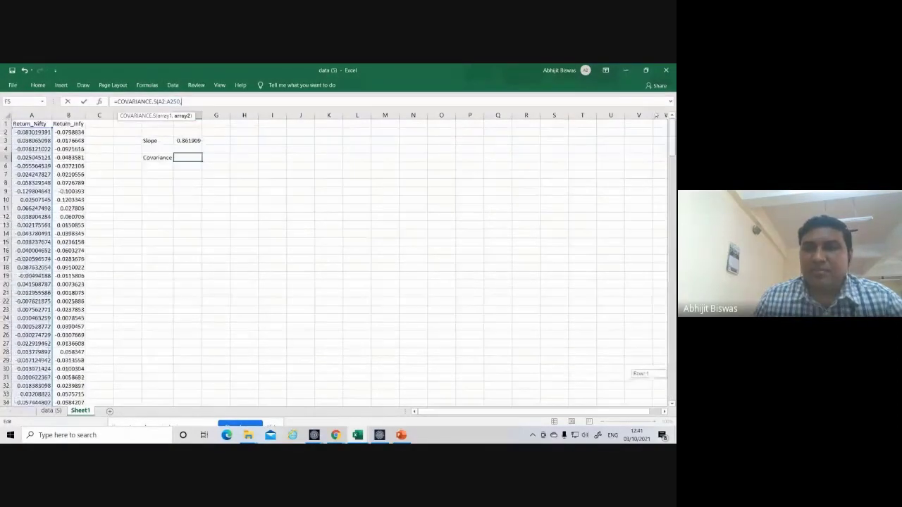
click(74, 133)
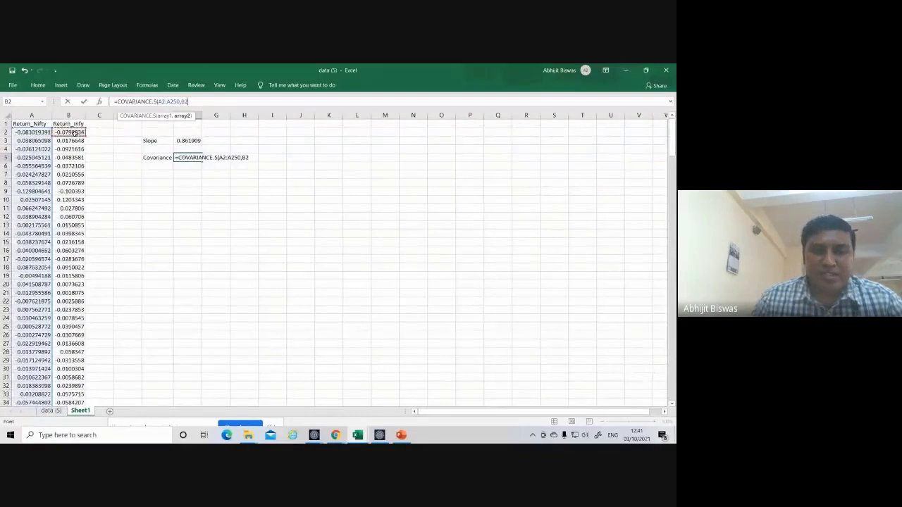
key(ctrl+shift+Down)
text())
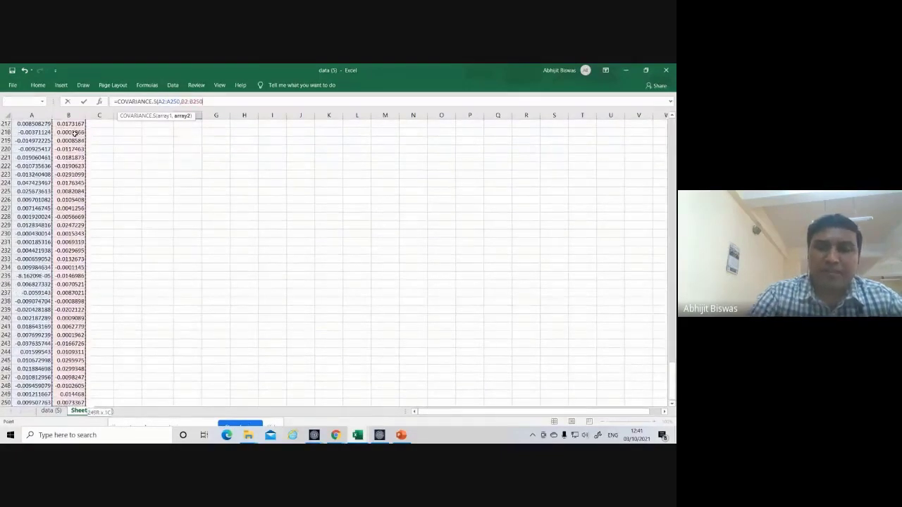
key(Return)
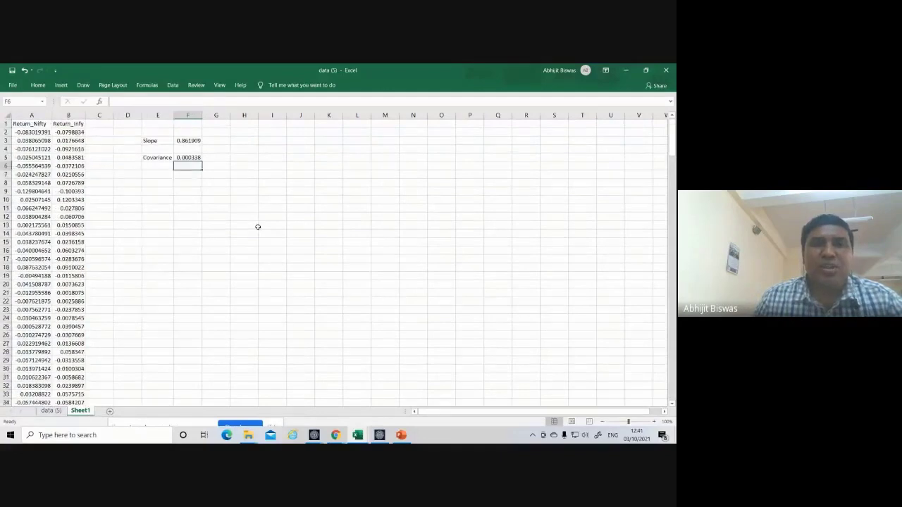
Enter the label "Variance" in cell E6
click(147, 163)
text(V)
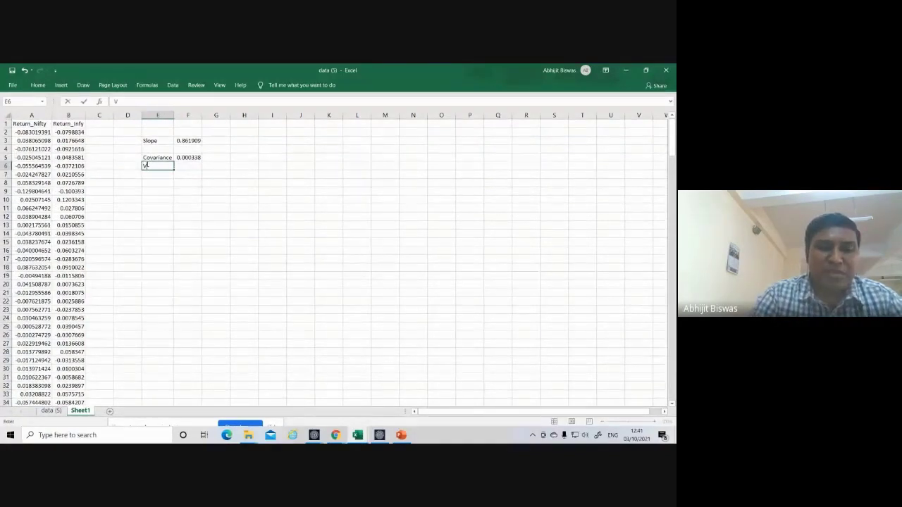
text(ariance)
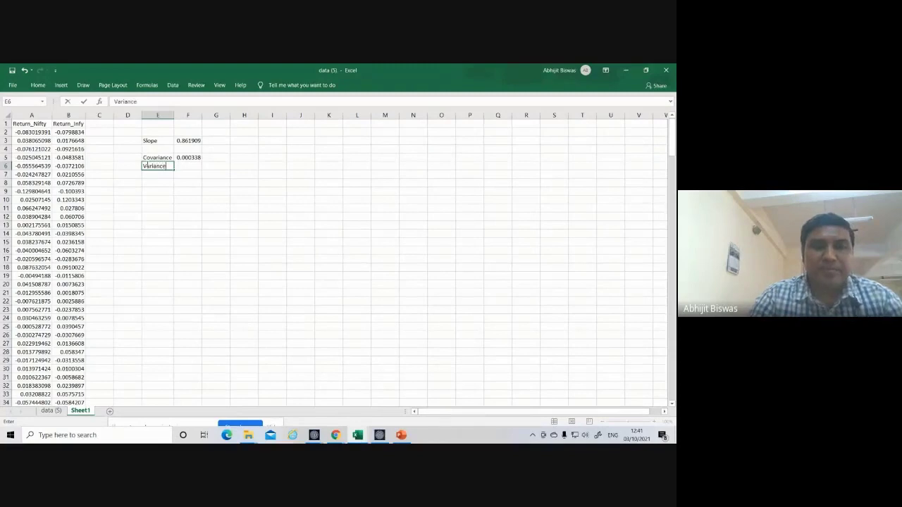
key(Tab)
Calculate the sample variance of the Nifty returns in F6 with =VAR.S(A2:A250)
text(=)
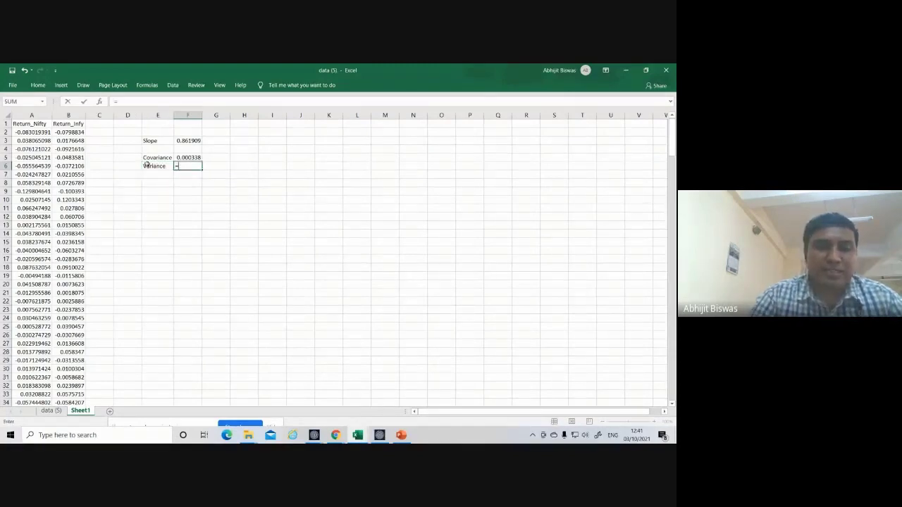
text(VAR)
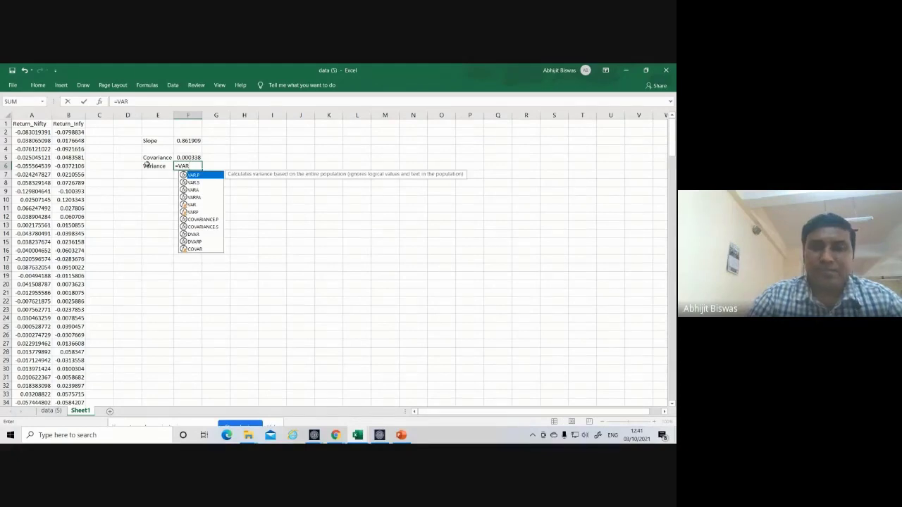
key(Down)
key(Tab)
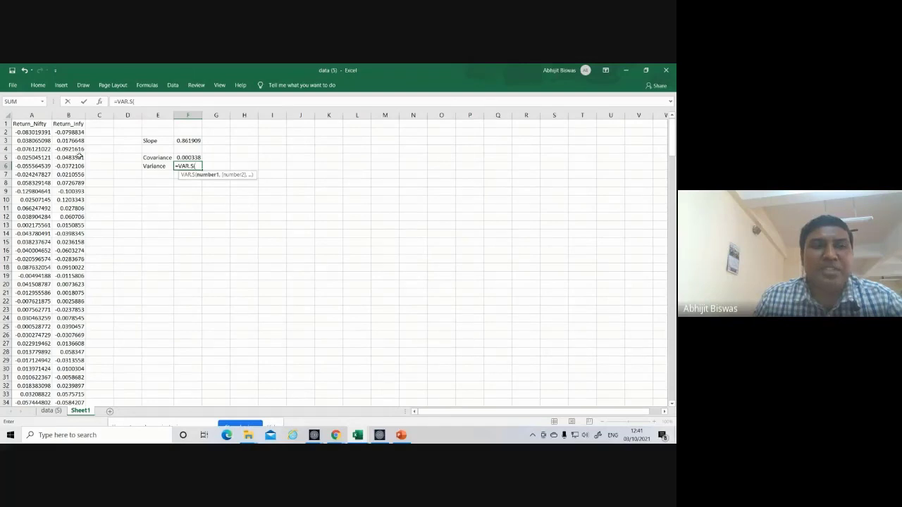
click(40, 134)
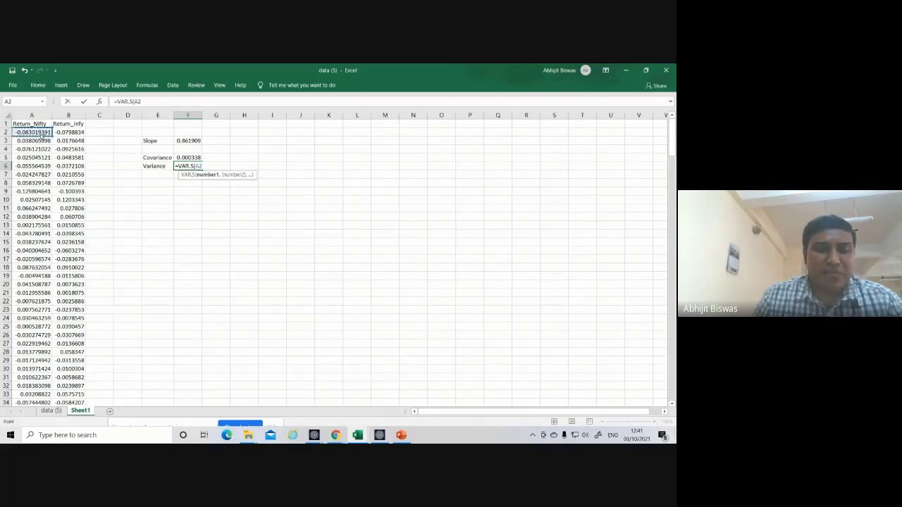
key(ctrl+shift+Down)
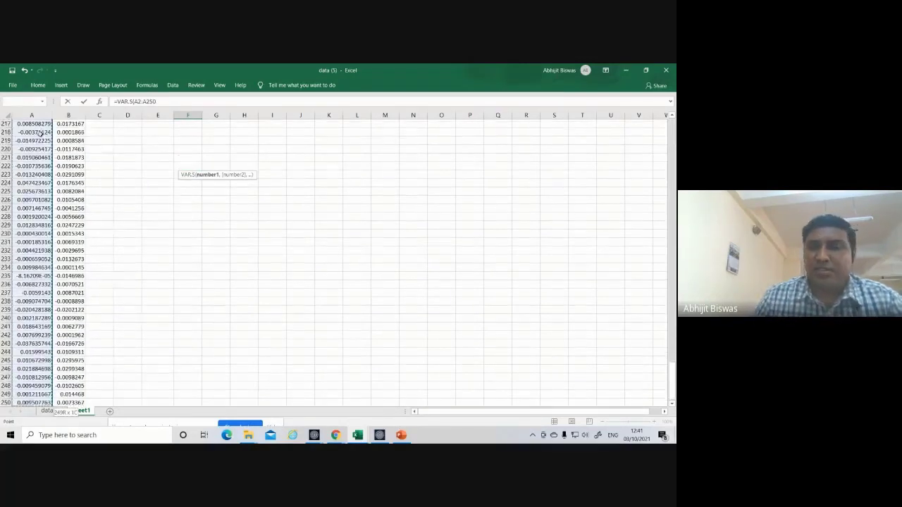
drag(673, 373, 673, 122)
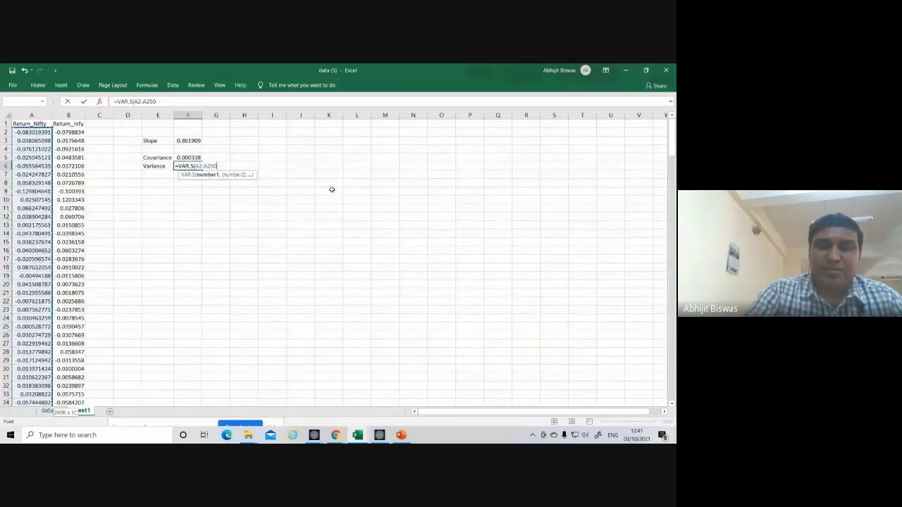
text())
key(Return)
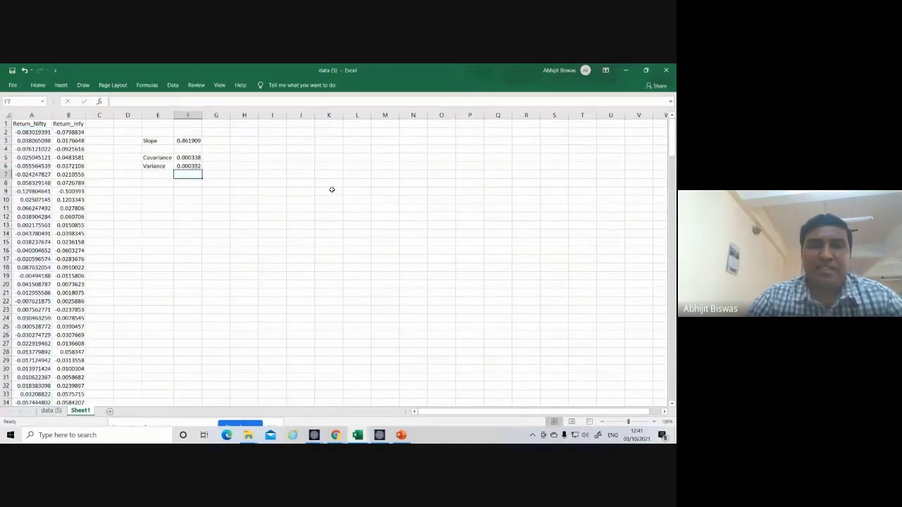
Label E7 "Beta" and calculate it in F7 as covariance divided by variance with =F5/F6
click(146, 172)
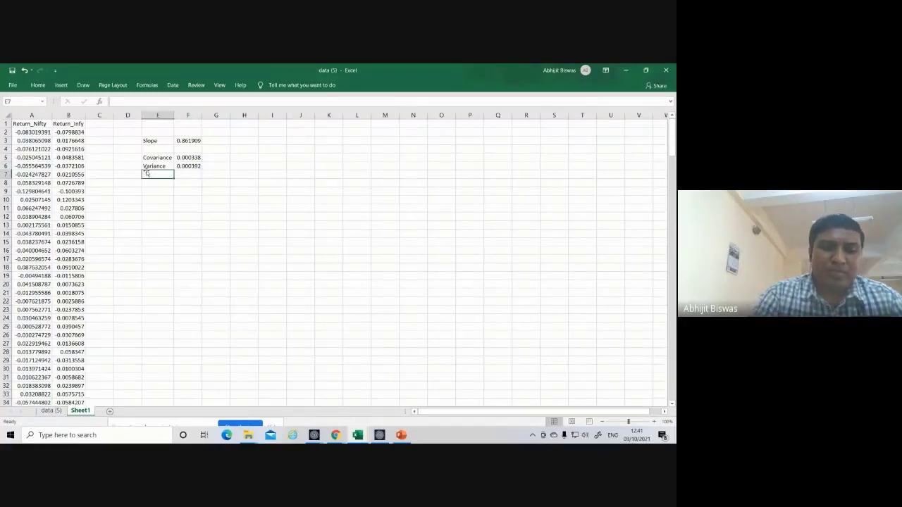
text(Beta)
key(Tab)
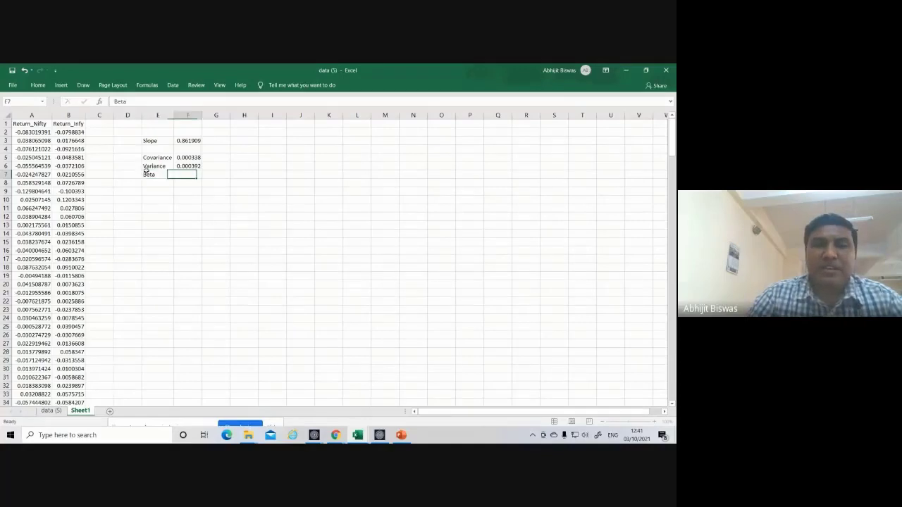
text(=)
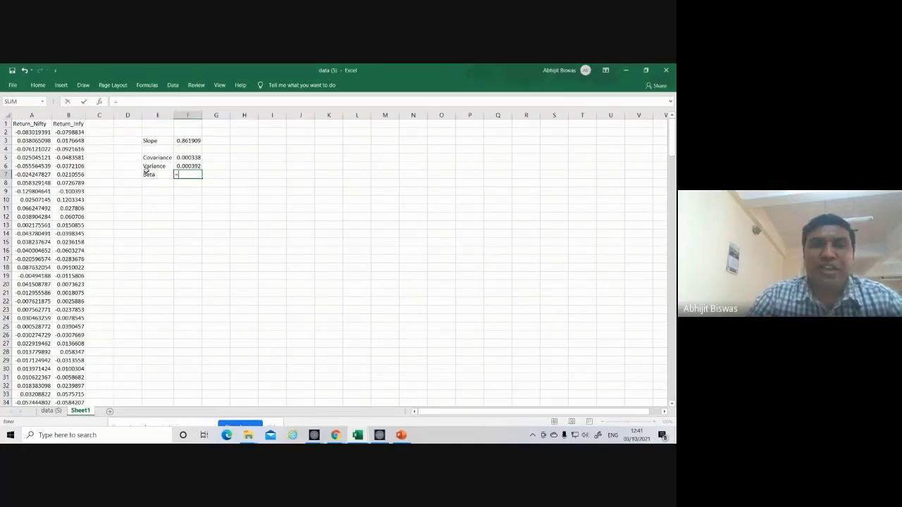
key(Up)
key(Up)
text(/)
key(Up)
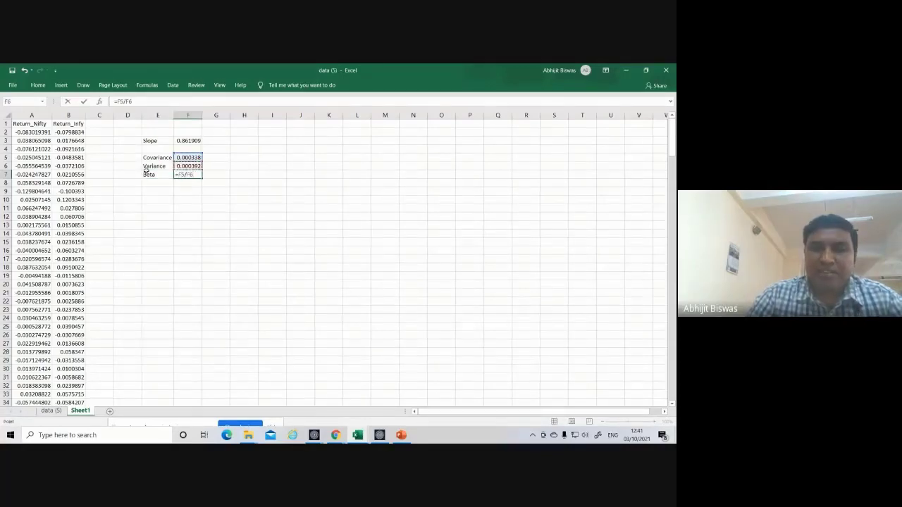
key(Return)
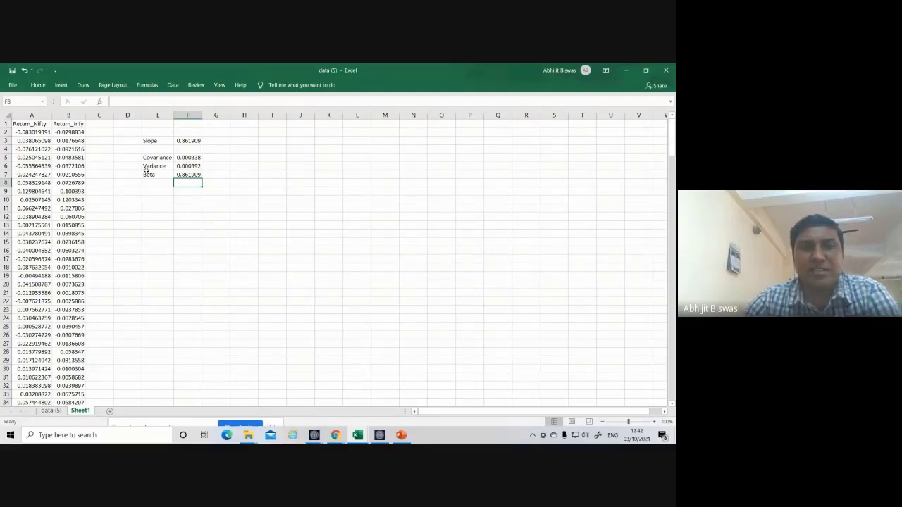
Compare the slope result in F3 with the beta result in F7 and check their formulas
click(188, 141)
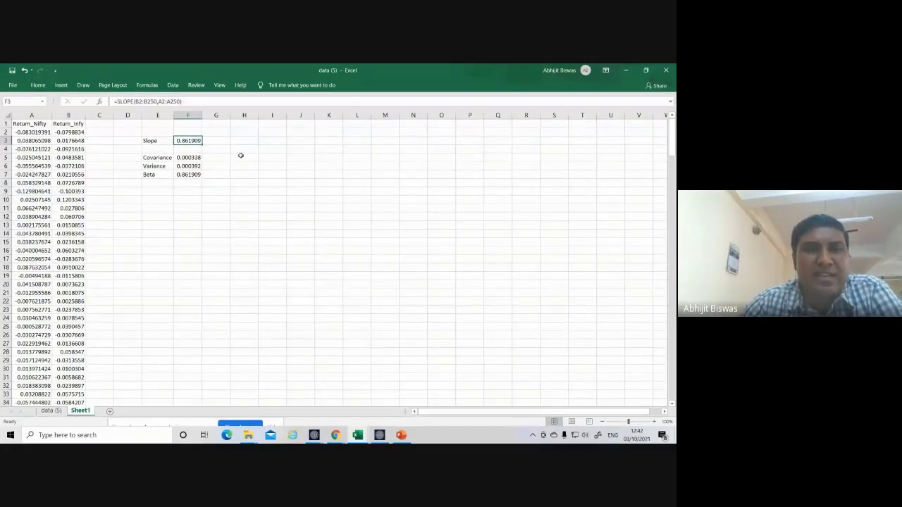
click(195, 174)
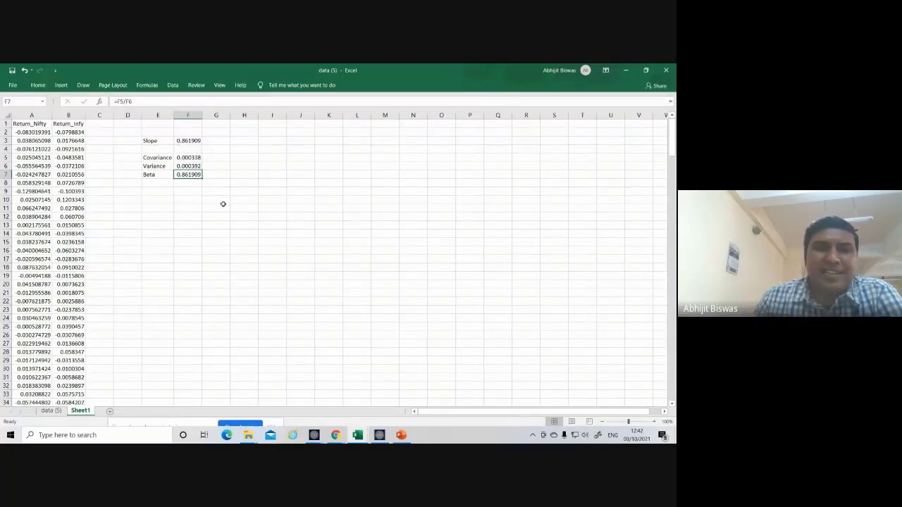
click(188, 142)
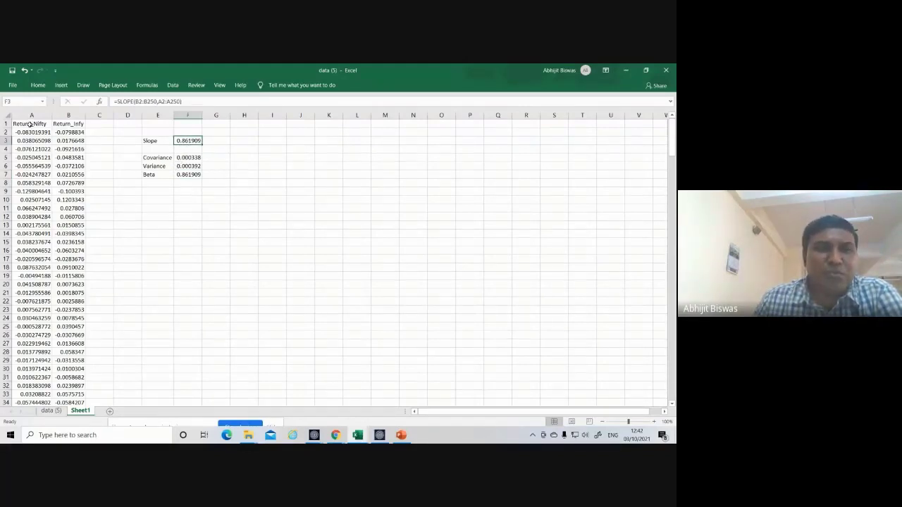
Insert a markers-only scatter chart of the Return_Nifty and Return_Infy columns, headers included, down to row 250
drag(30, 124, 55, 124)
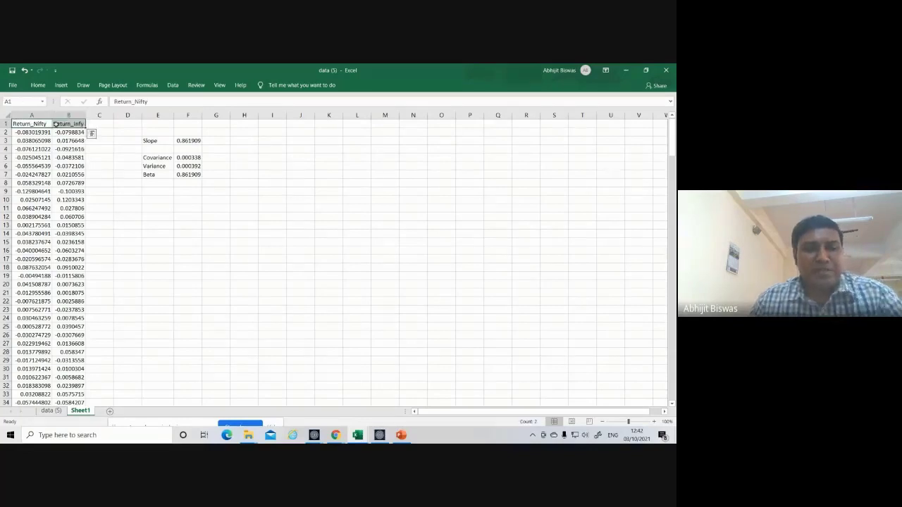
key(ctrl+shift+Down)
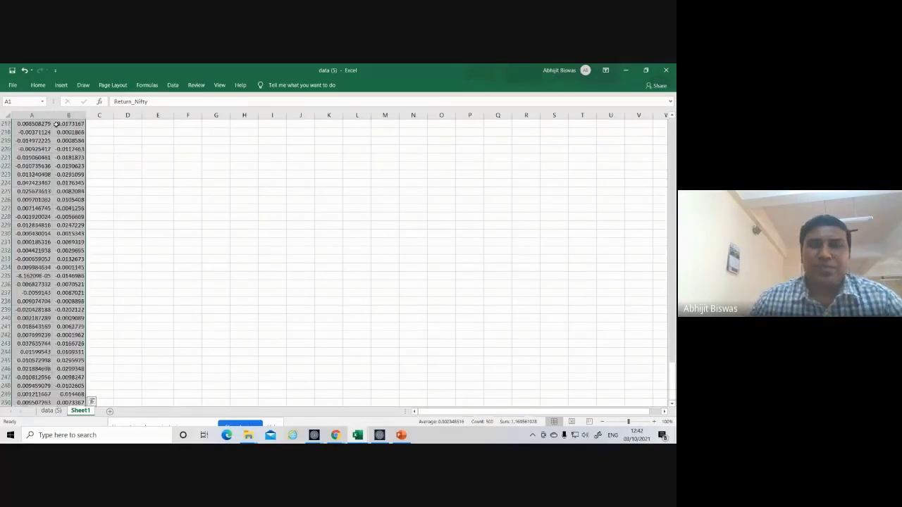
drag(672, 401, 652, 135)
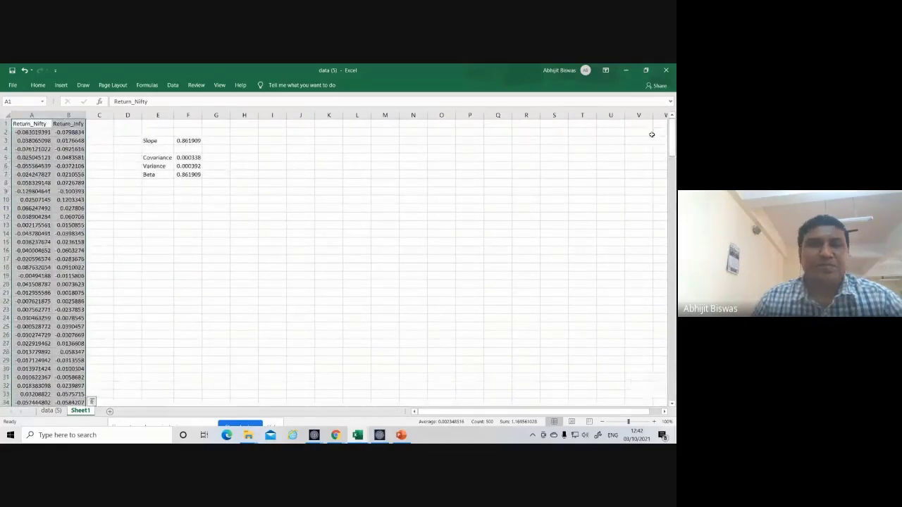
click(61, 85)
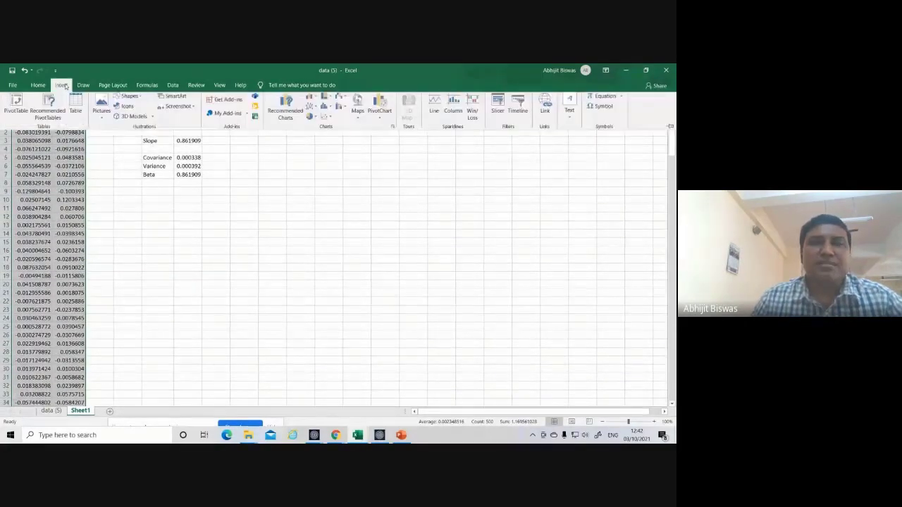
click(326, 119)
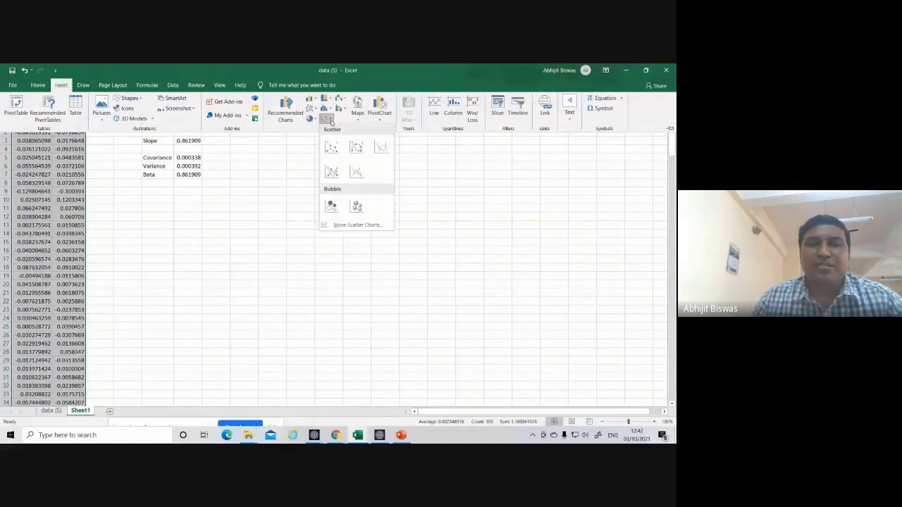
click(332, 144)
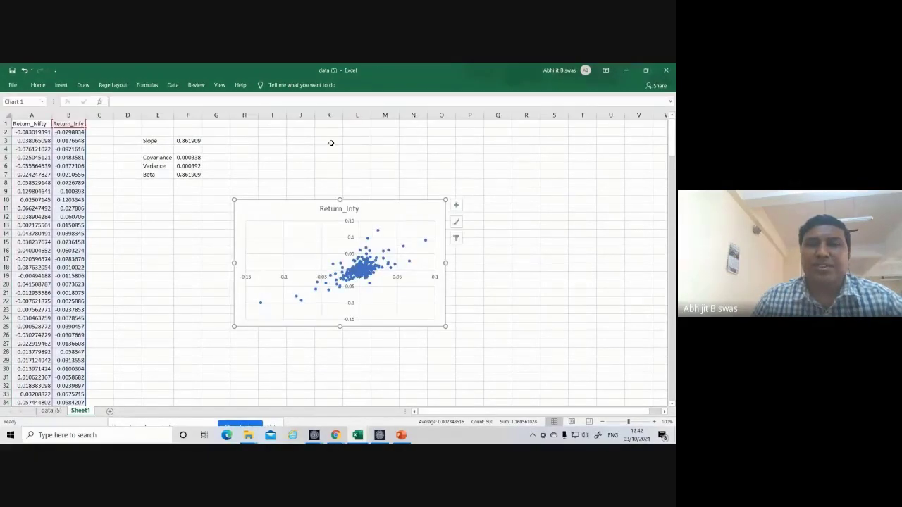
Add a linear trendline to the scatter chart and display its equation on the chart
click(456, 205)
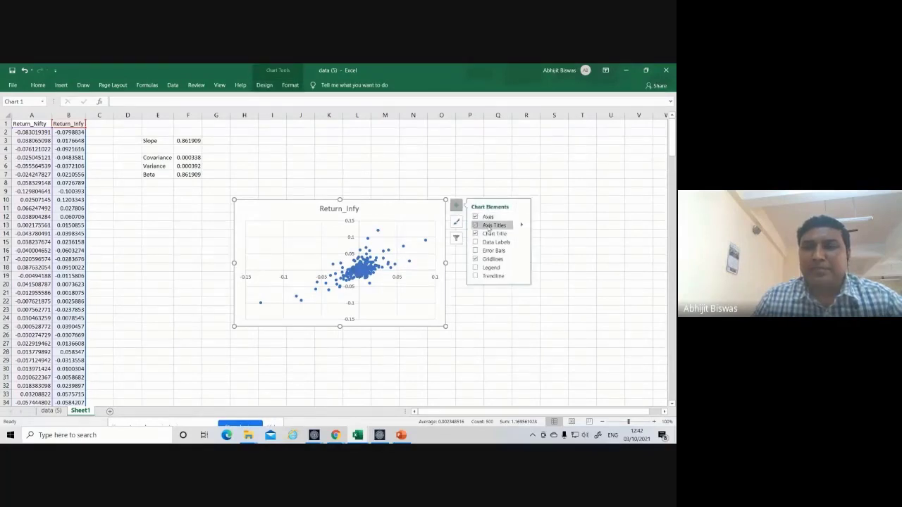
click(475, 276)
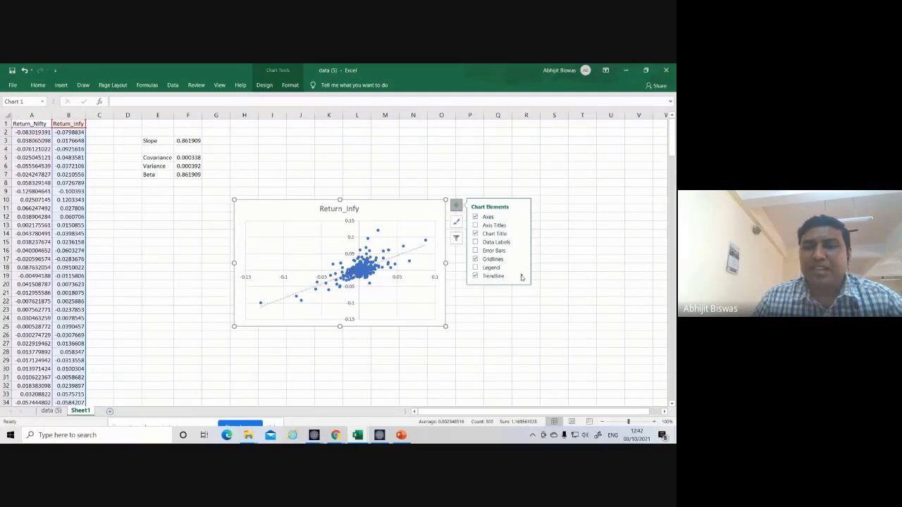
mouse_move(523, 276)
click(549, 314)
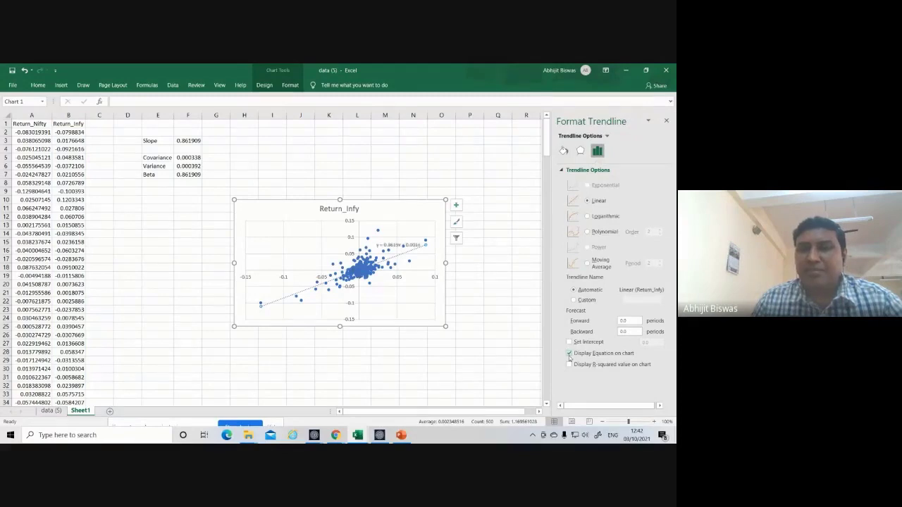
click(667, 123)
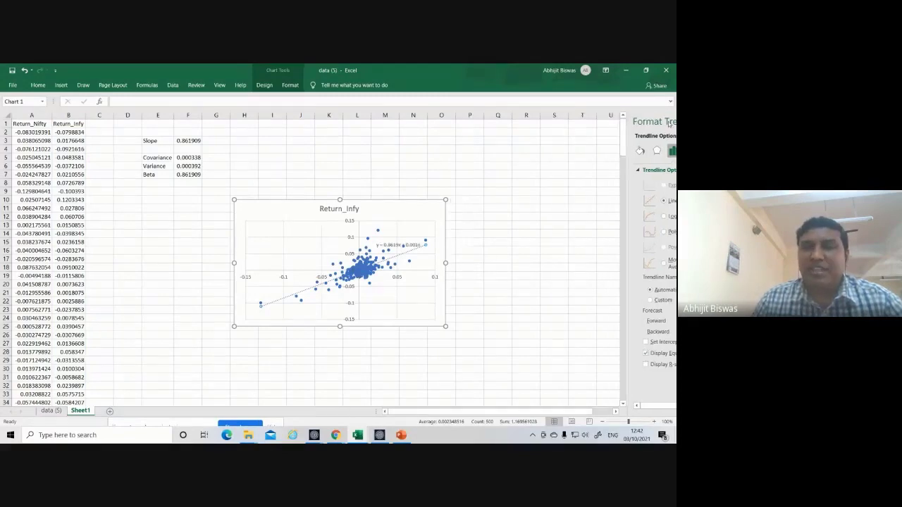
Move the trendline equation label above the plot area, beside the chart title, and deselect the chart
click(392, 244)
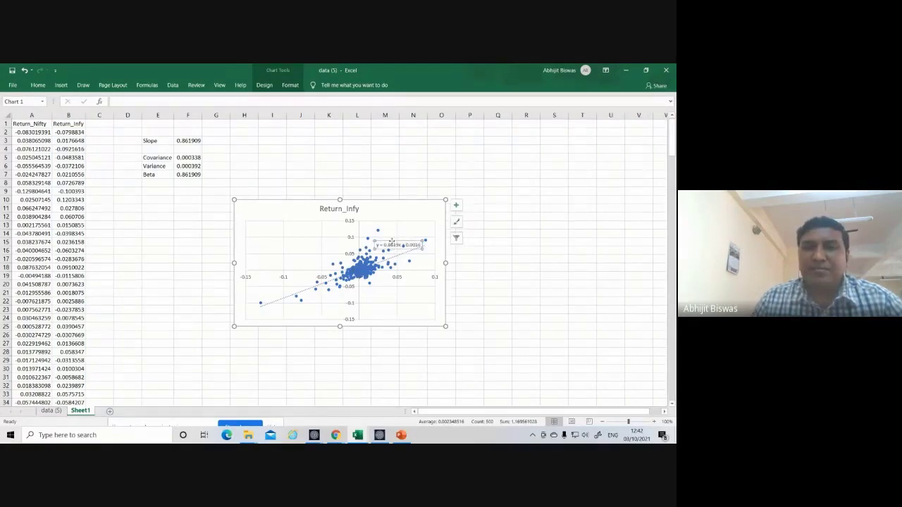
drag(392, 241, 392, 208)
click(538, 277)
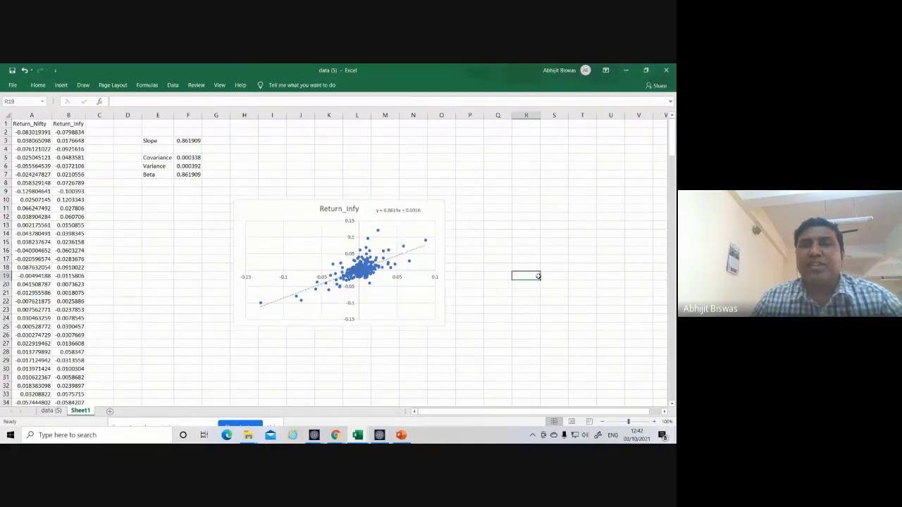